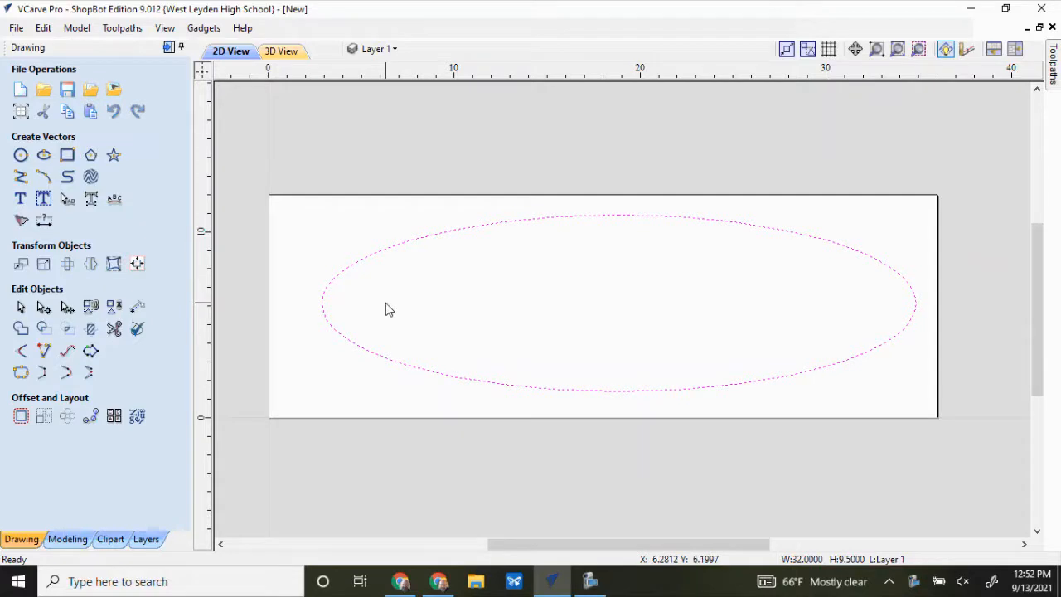
pyautogui.click(321, 372)
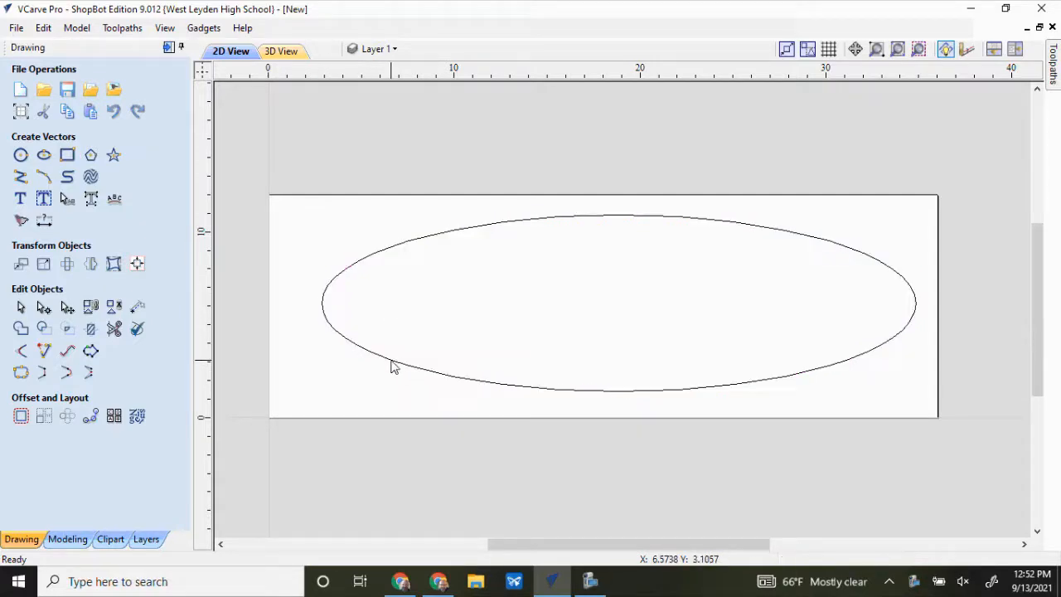
pyautogui.click(394, 367)
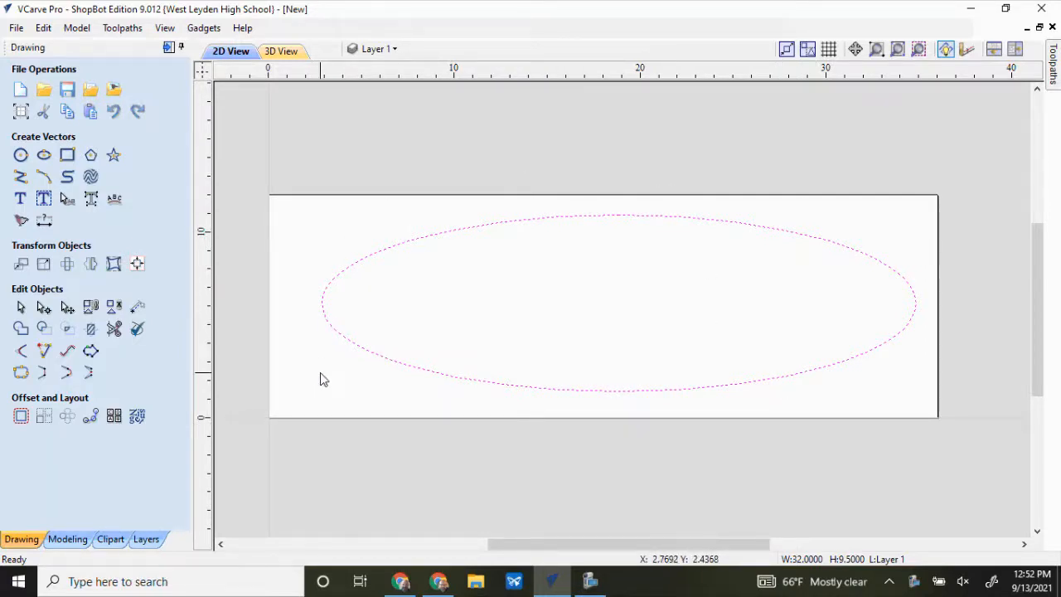
pyautogui.click(357, 318)
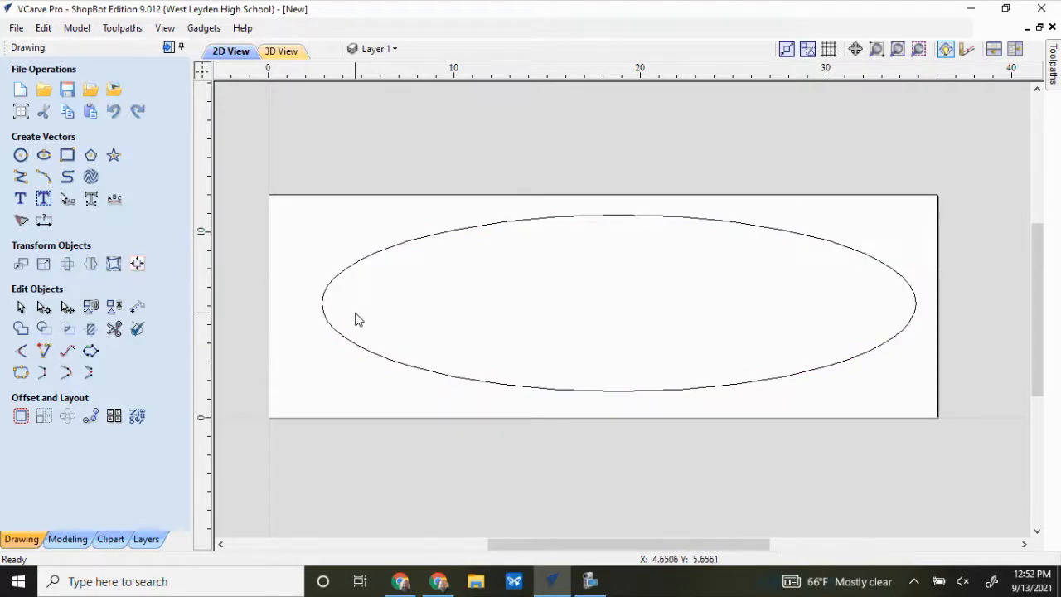
pyautogui.moveTo(355, 304); pyautogui.dragTo(325, 265)
pyautogui.click(356, 296)
pyautogui.click(337, 278)
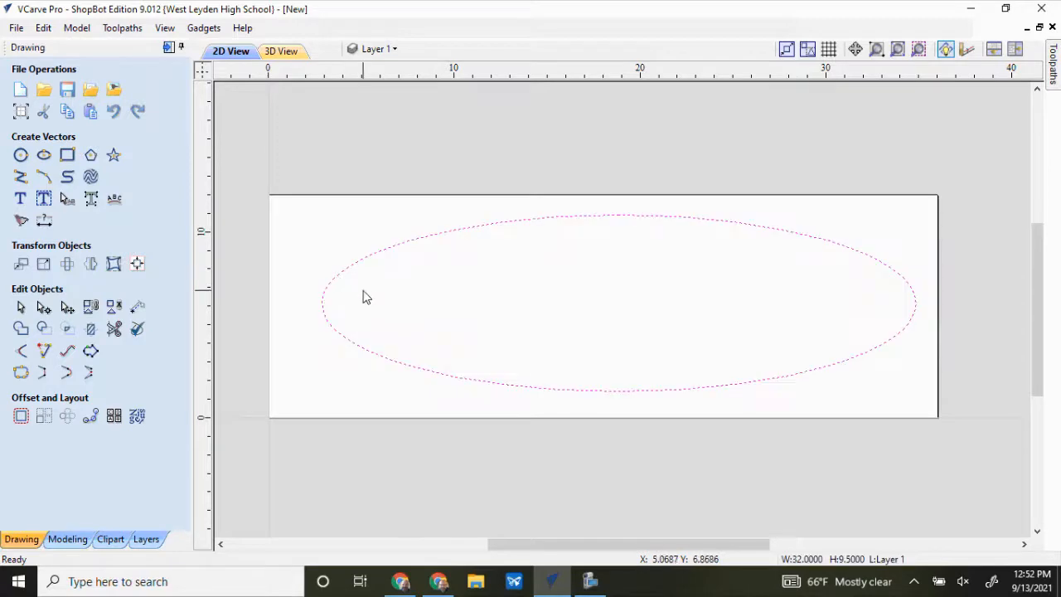
pyautogui.click(370, 302)
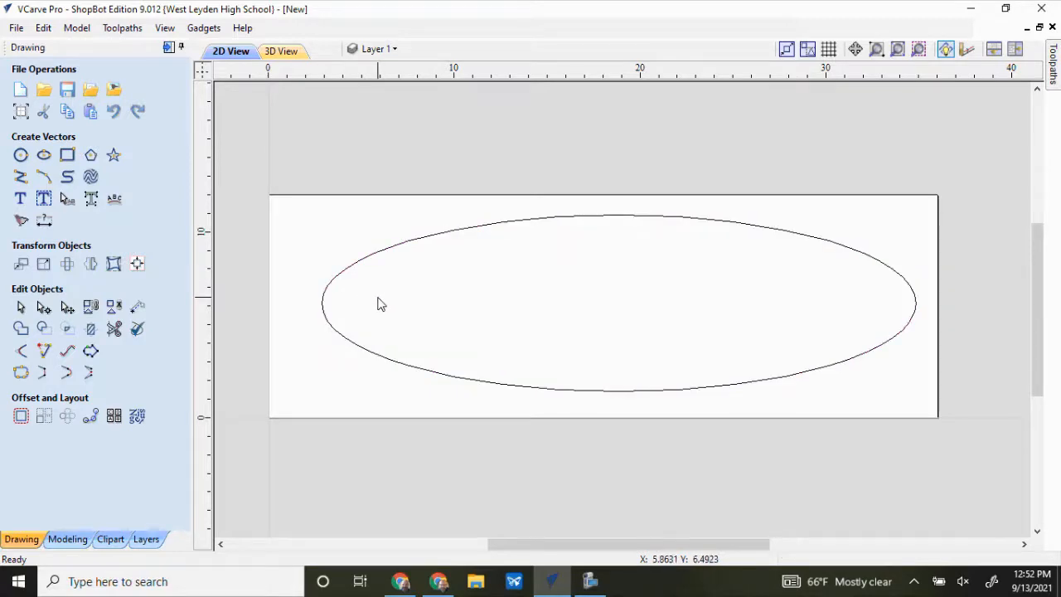
# Centre the large ellipse on the material both horizontally and vertically.
pyautogui.moveTo(316, 263); pyautogui.dragTo(315, 263)
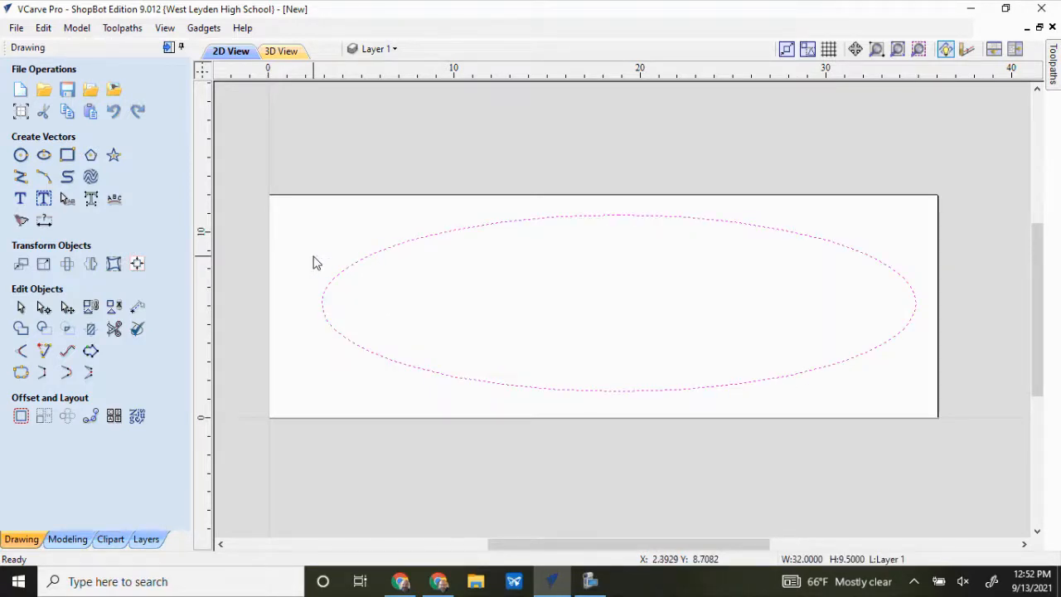
pyautogui.click(138, 265)
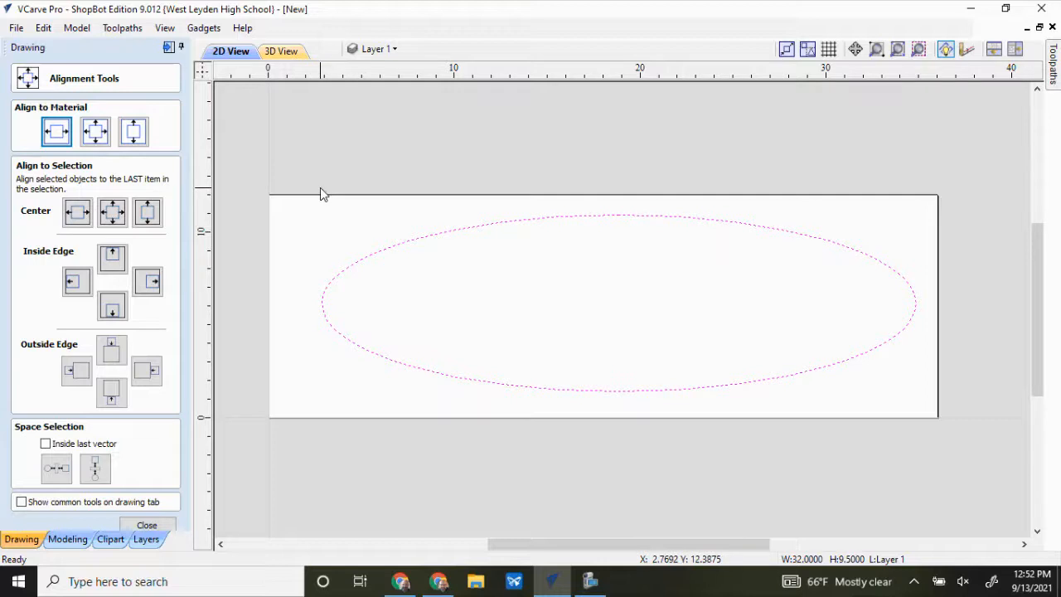
pyautogui.click(95, 131)
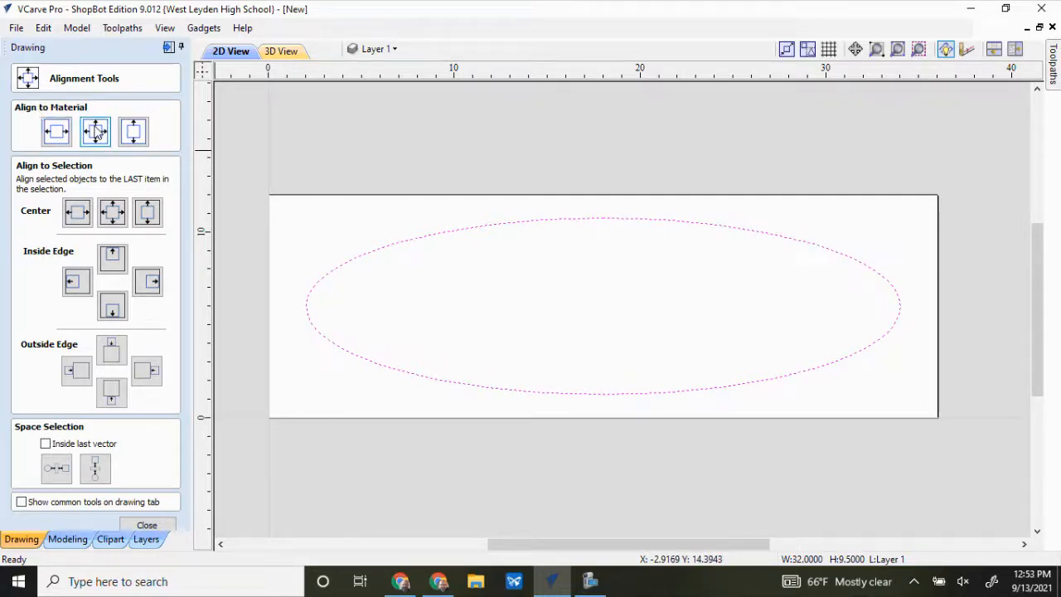
pyautogui.click(147, 527)
pyautogui.click(446, 482)
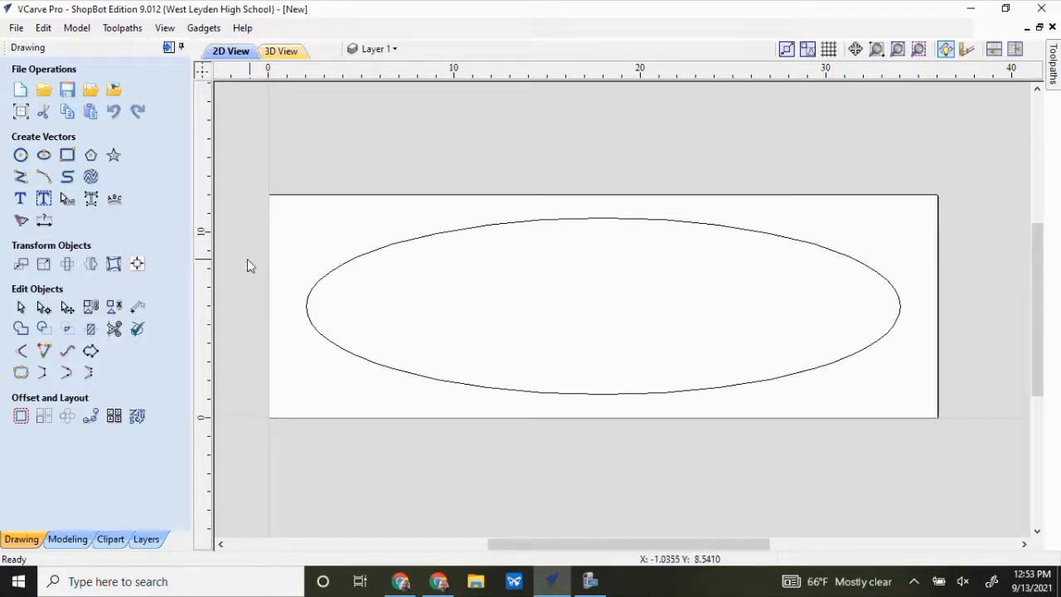
# Create a square-cornered rectangle 2.0 inches wide and 1.5 inches high, centred at X 8.0, Y 12.0.
pyautogui.click(67, 157)
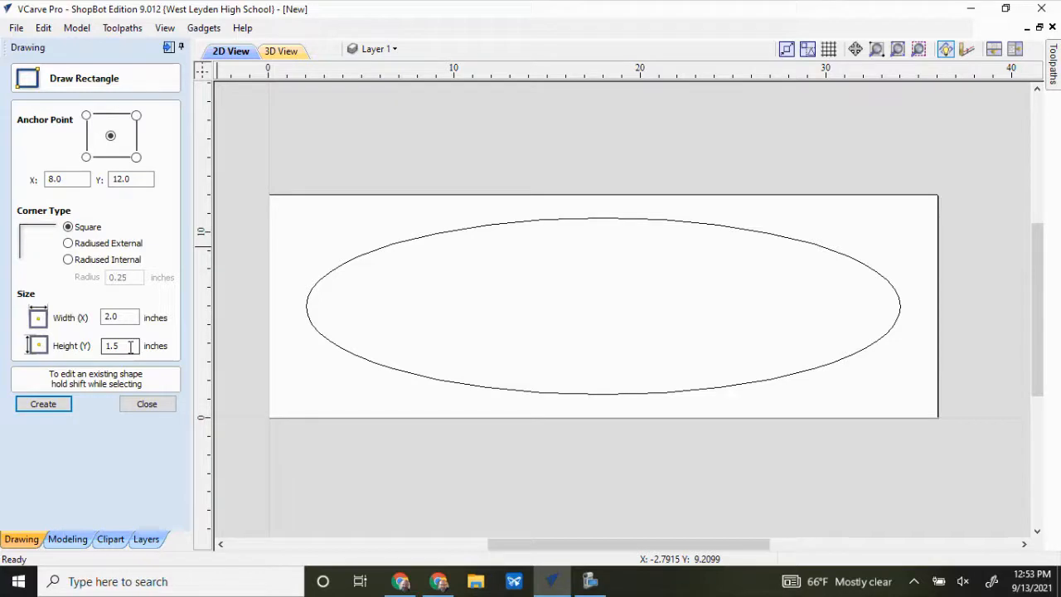
pyautogui.click(121, 316)
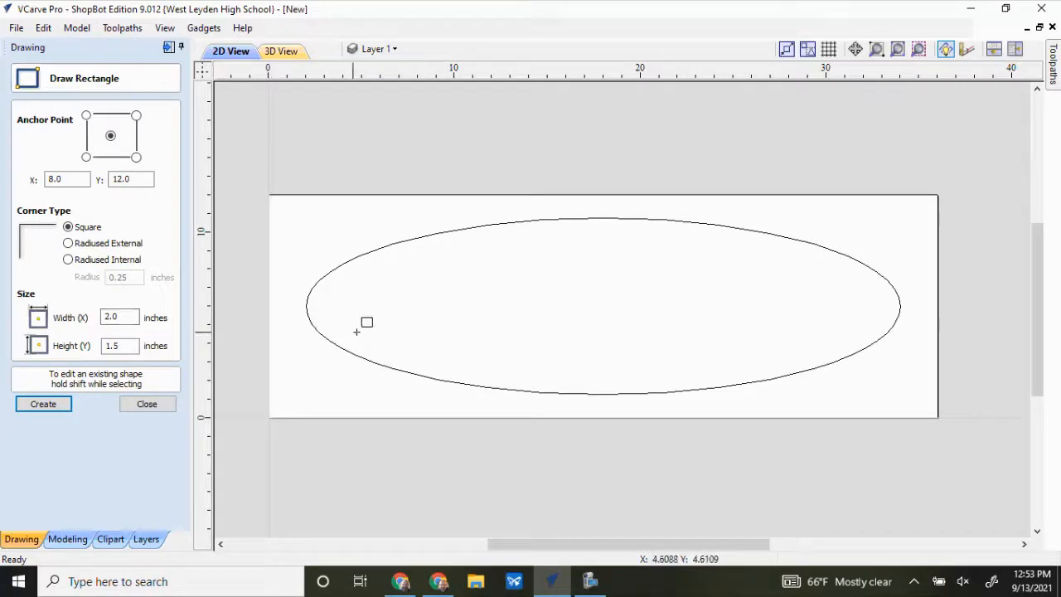
pyautogui.click(123, 345)
pyautogui.click(107, 317)
pyautogui.click(126, 347)
pyautogui.click(69, 403)
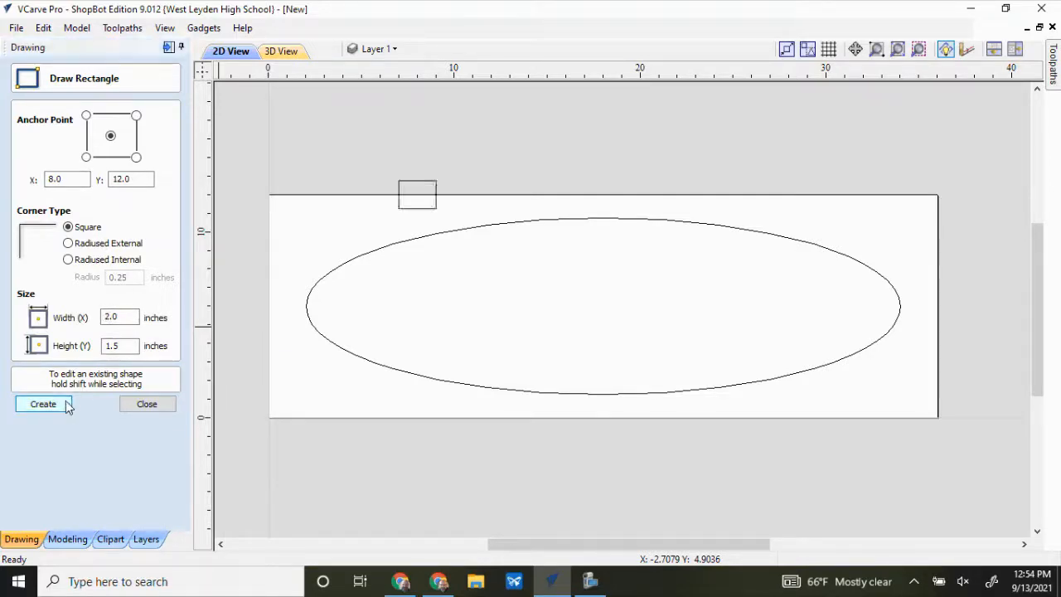
pyautogui.click(147, 403)
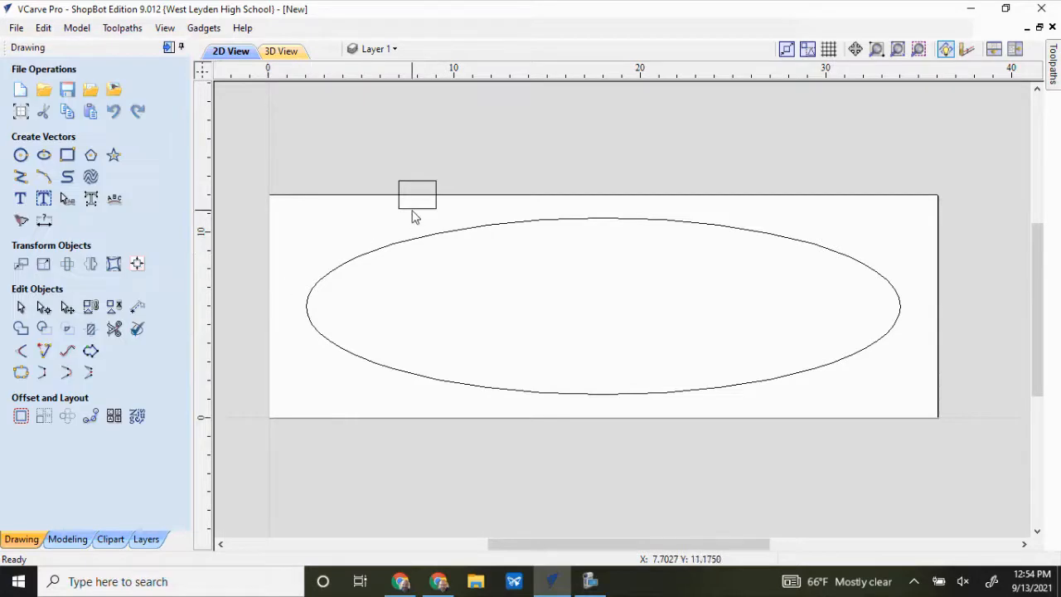
# Move the small rectangle inside the ellipse, near its left end and slightly above the ellipse's horizontal centreline.
pyautogui.click(414, 209)
pyautogui.click(417, 204)
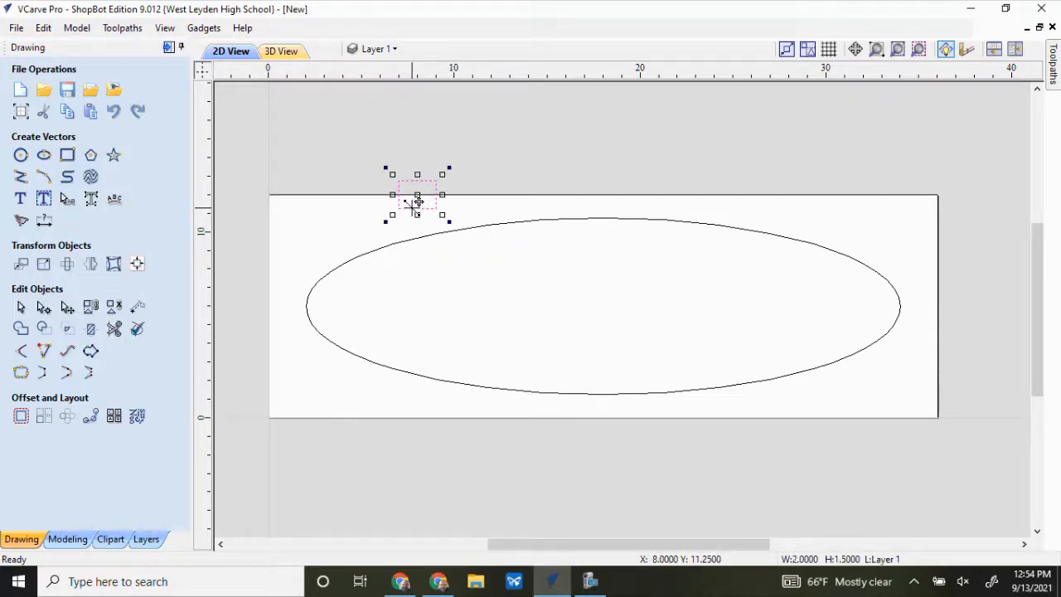
pyautogui.moveTo(418, 203); pyautogui.dragTo(374, 318)
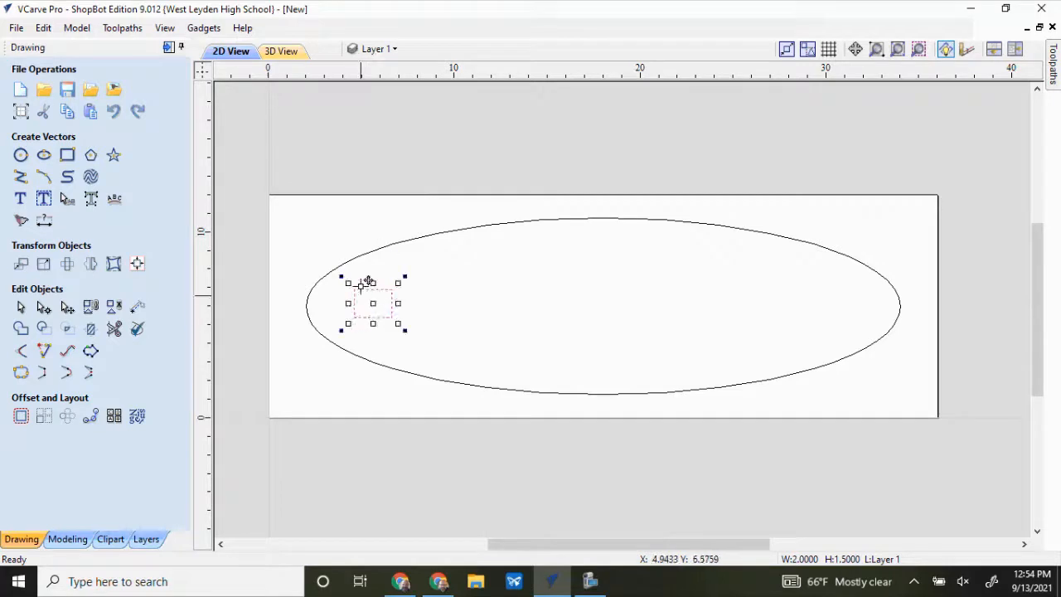
pyautogui.click(332, 387)
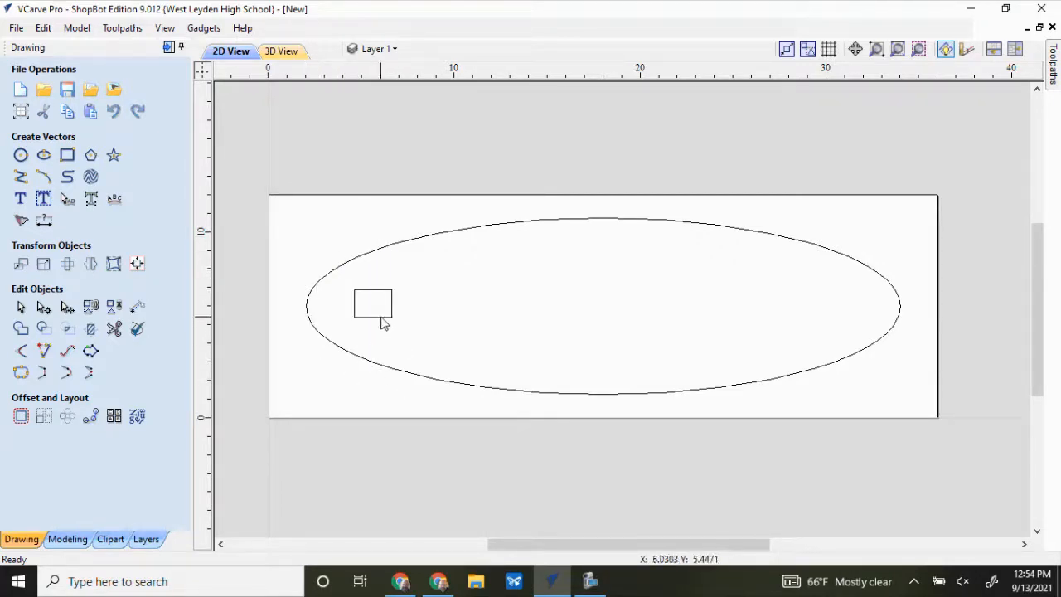
pyautogui.click(383, 320)
pyautogui.click(377, 319)
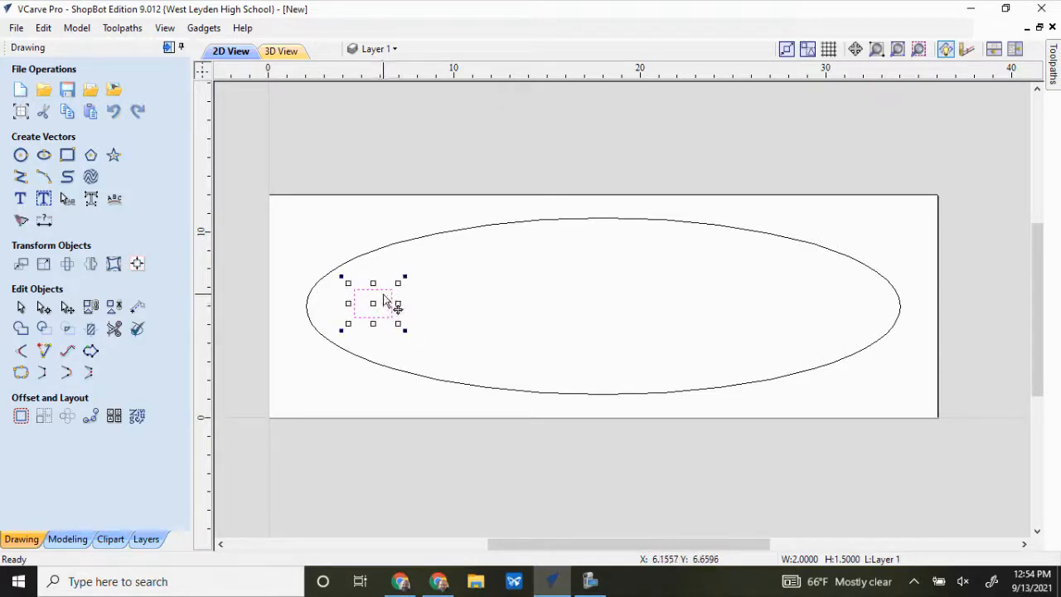
pyautogui.moveTo(383, 293); pyautogui.dragTo(383, 271)
pyautogui.click(343, 226)
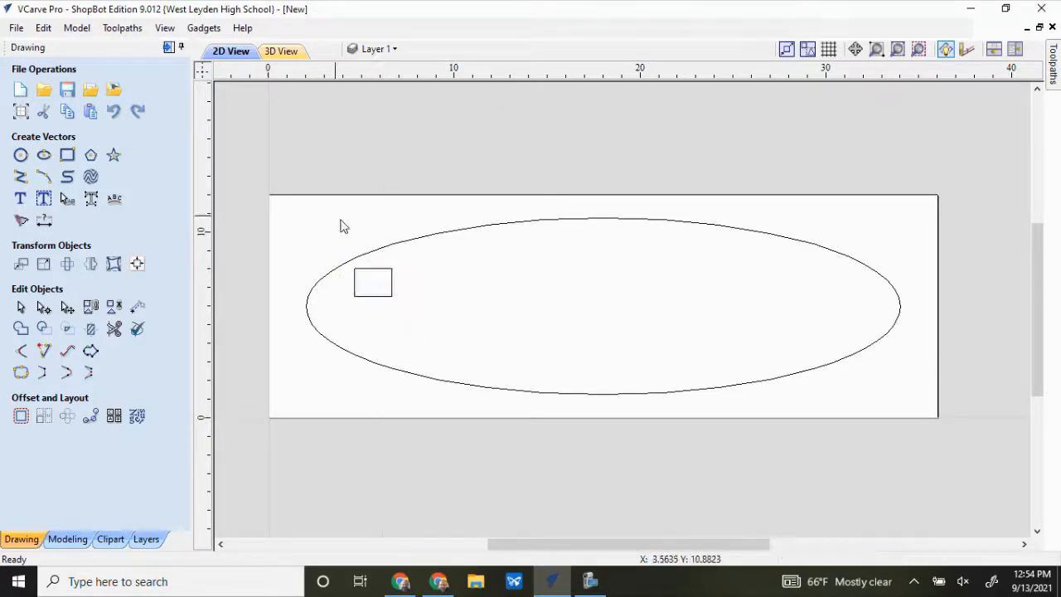
# Align the small rectangle to the ellipse's vertical centre, keeping it near the ellipse's left end.
pyautogui.click(378, 302)
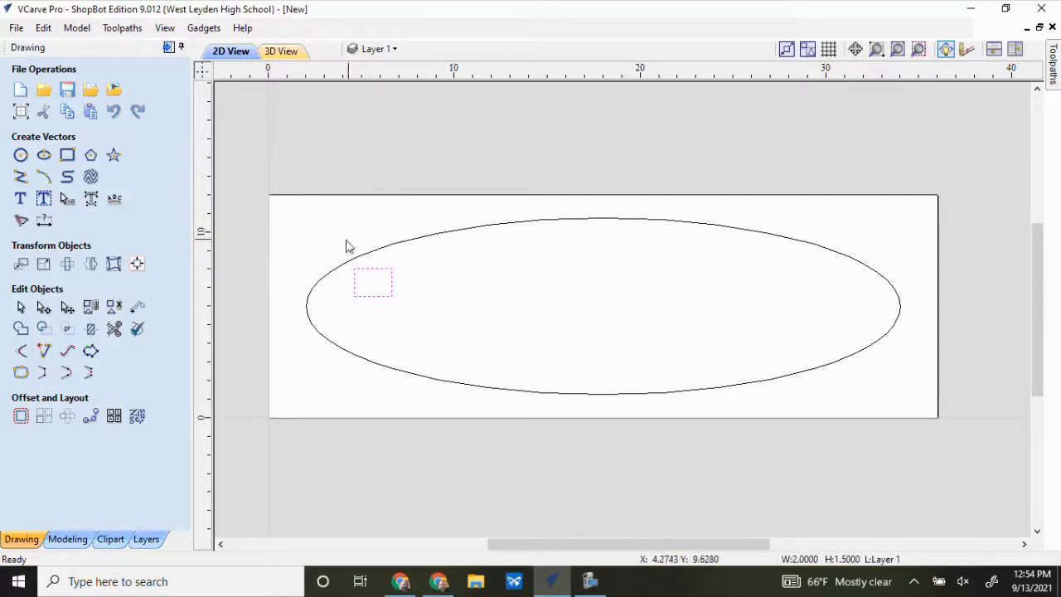
pyautogui.click(316, 236)
pyautogui.click(364, 297)
pyautogui.keyDown('shift'); pyautogui.click(325, 284); pyautogui.keyUp('shift')
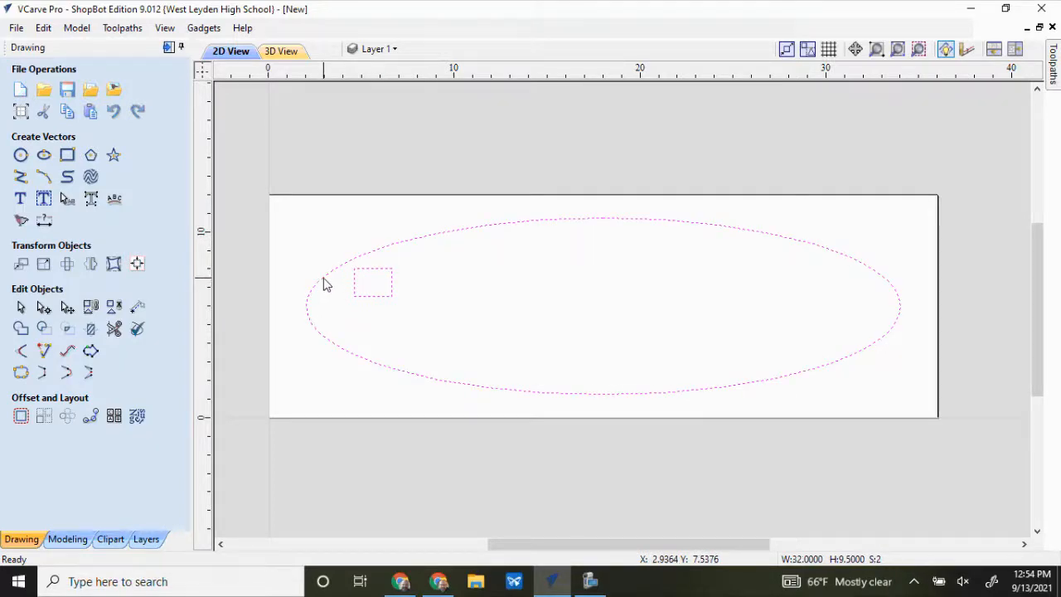
pyautogui.click(137, 264)
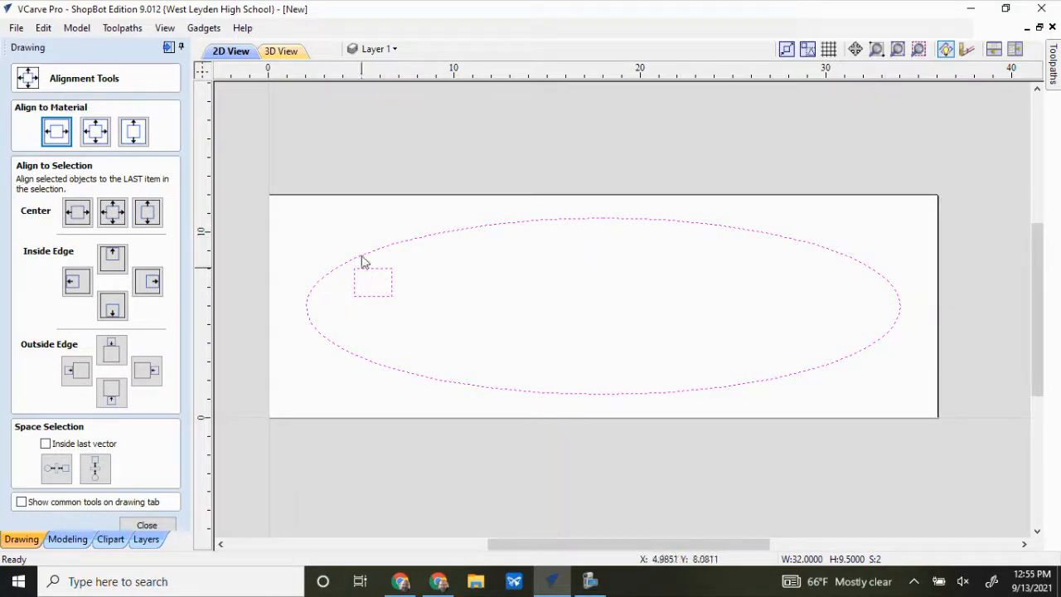
pyautogui.click(148, 215)
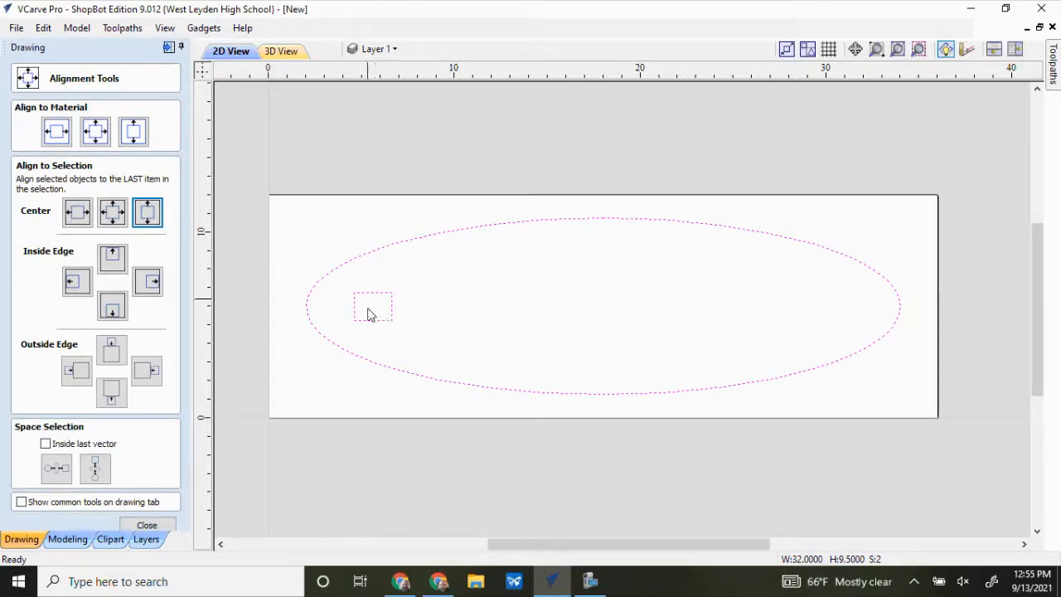
pyautogui.click(148, 525)
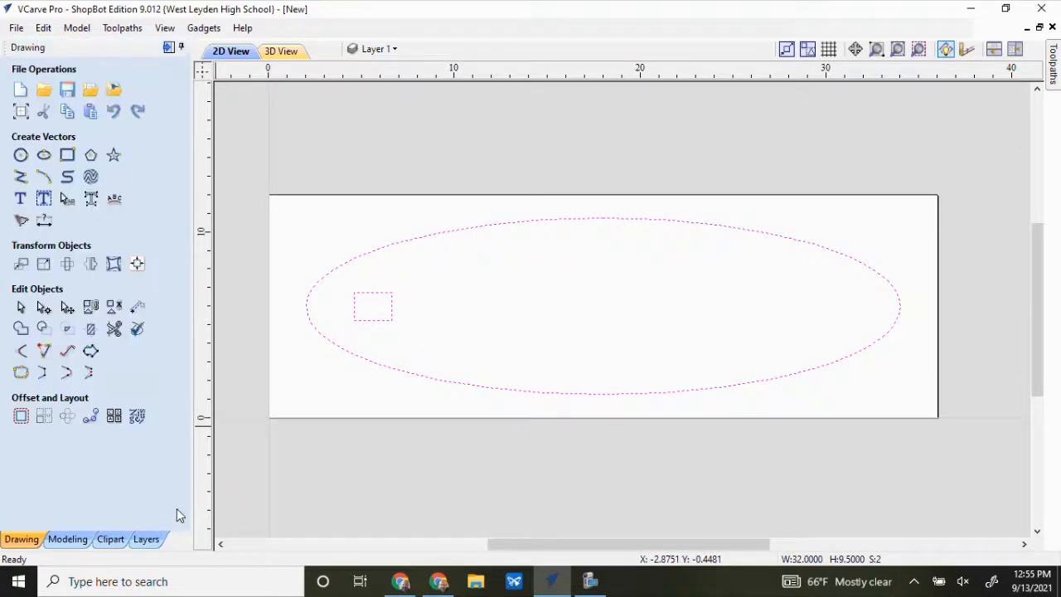
pyautogui.click(297, 474)
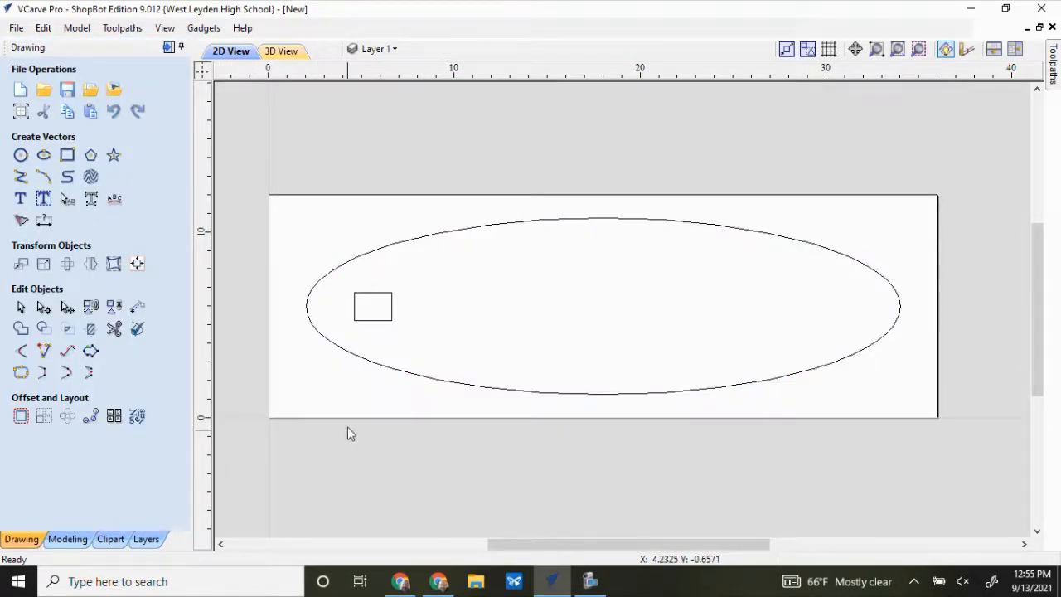
# Draw a 0.25-inch diameter circle centred on each of the small rectangle's four corners.
pyautogui.scroll(5, 347, 410)
pyautogui.scroll(1, 347, 399)
pyautogui.moveTo(362, 357); pyautogui.dragTo(376, 593, button='middle')
pyautogui.scroll(1, 469, 533)
pyautogui.moveTo(459, 445); pyautogui.dragTo(457, 498, button='middle')
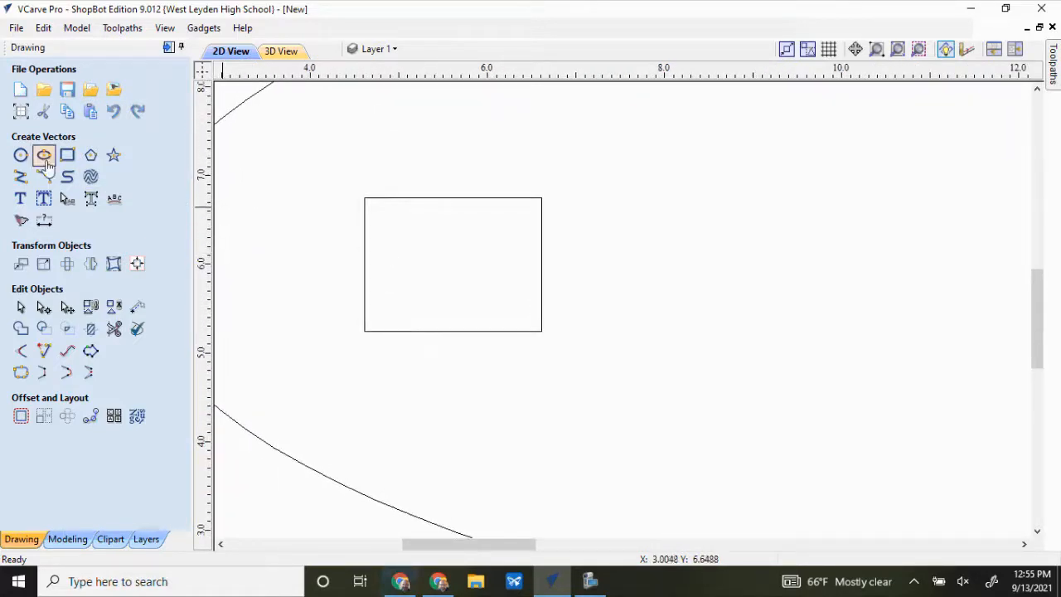
pyautogui.click(20, 155)
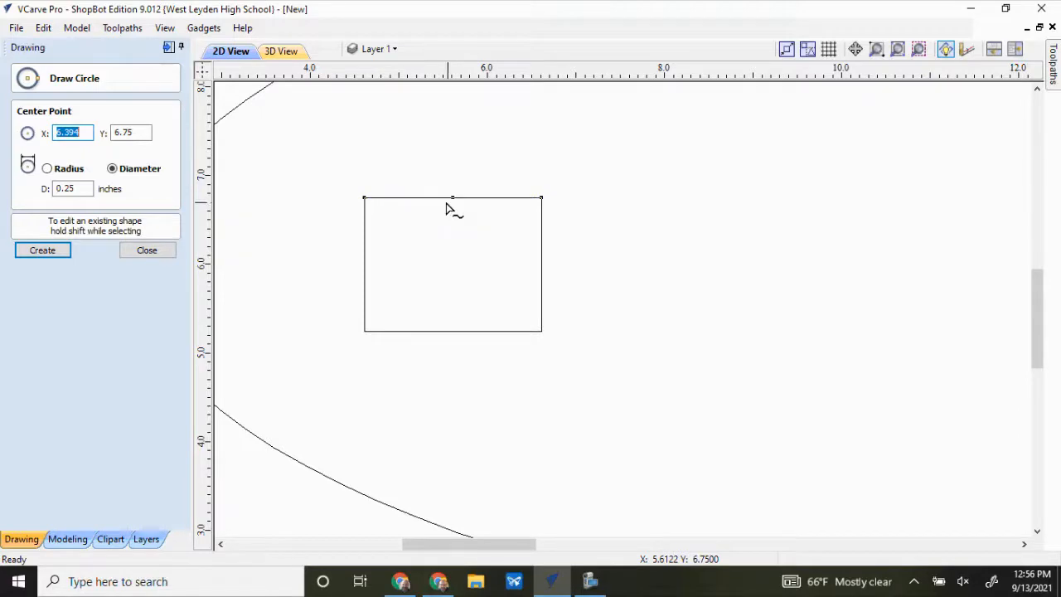
pyautogui.click(364, 197)
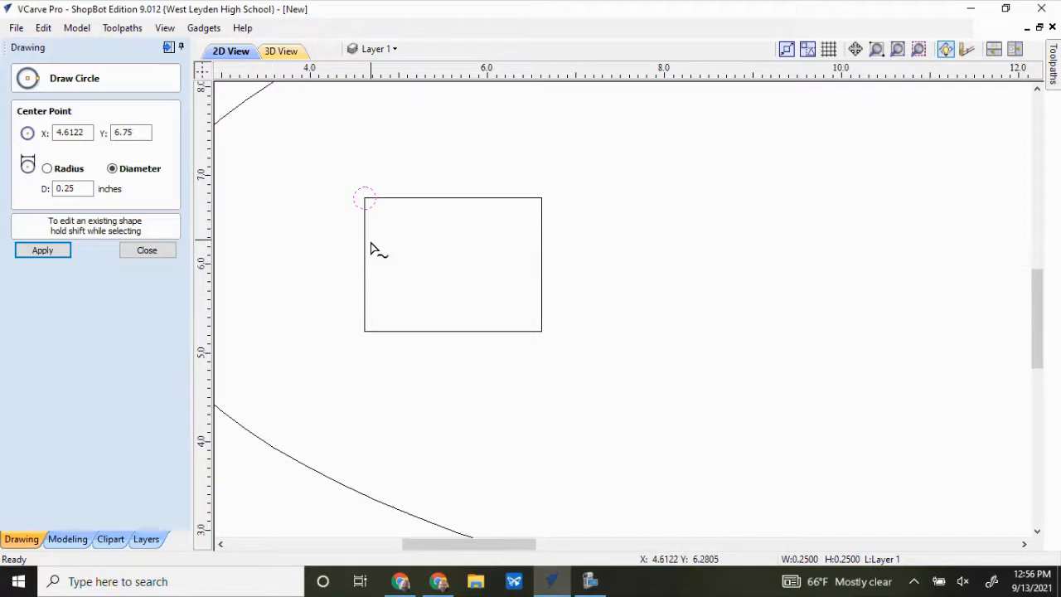
pyautogui.click(365, 330)
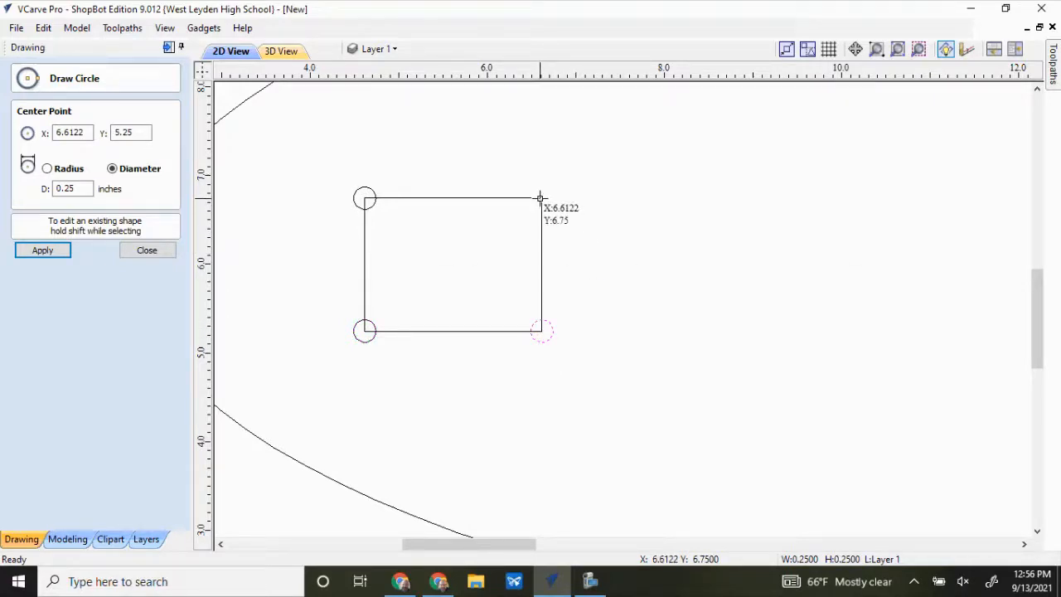
pyautogui.click(539, 198)
pyautogui.click(65, 251)
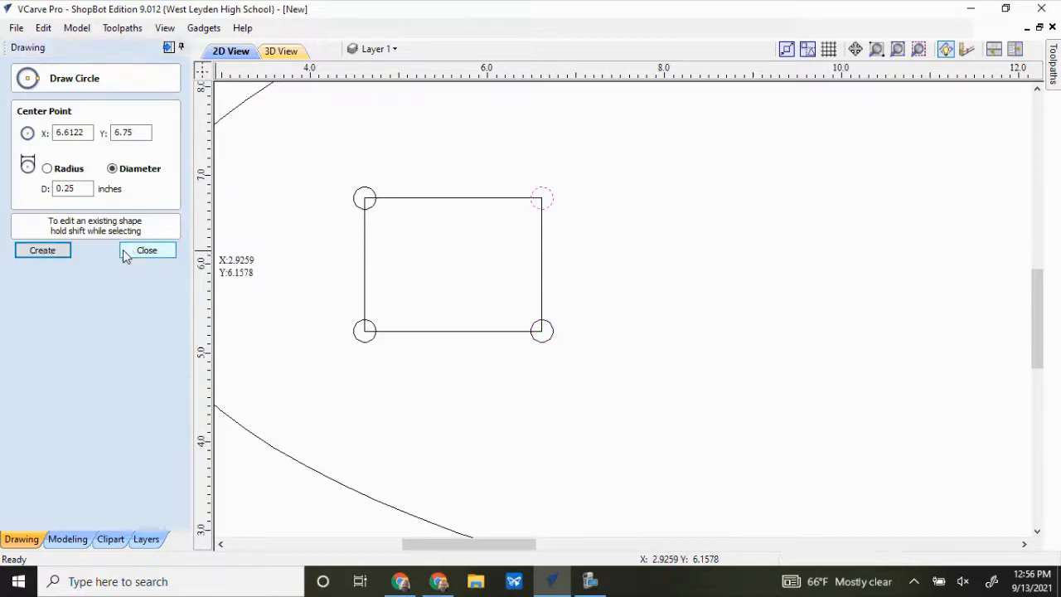
pyautogui.click(148, 250)
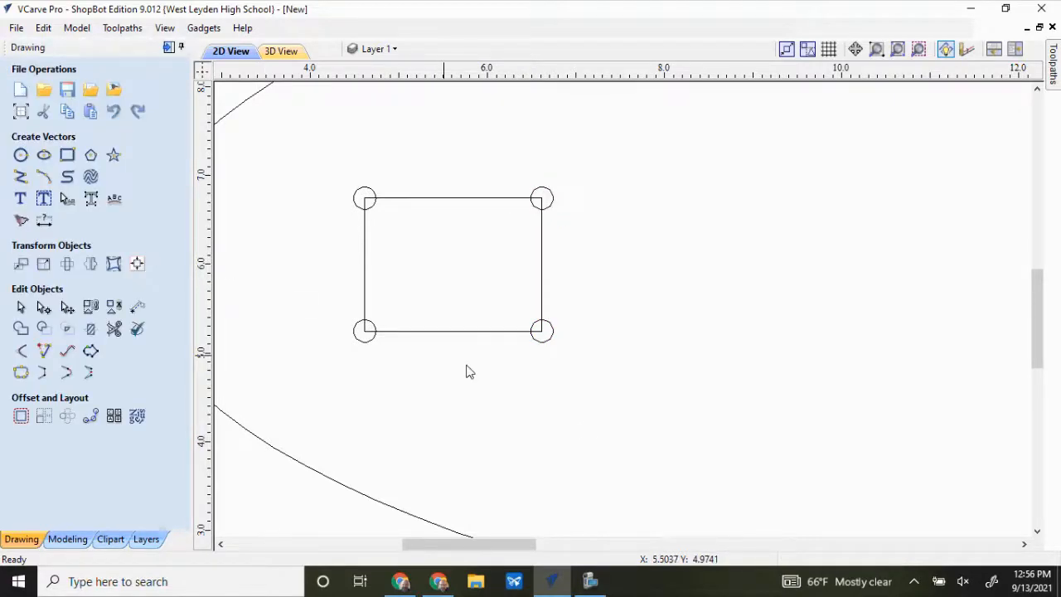
# Delete the small construction rectangle, leaving the four corner circles in place.
pyautogui.scroll(-2, 594, 442)
pyautogui.scroll(-1, 594, 442)
pyautogui.moveTo(592, 440); pyautogui.dragTo(509, 374, button='middle')
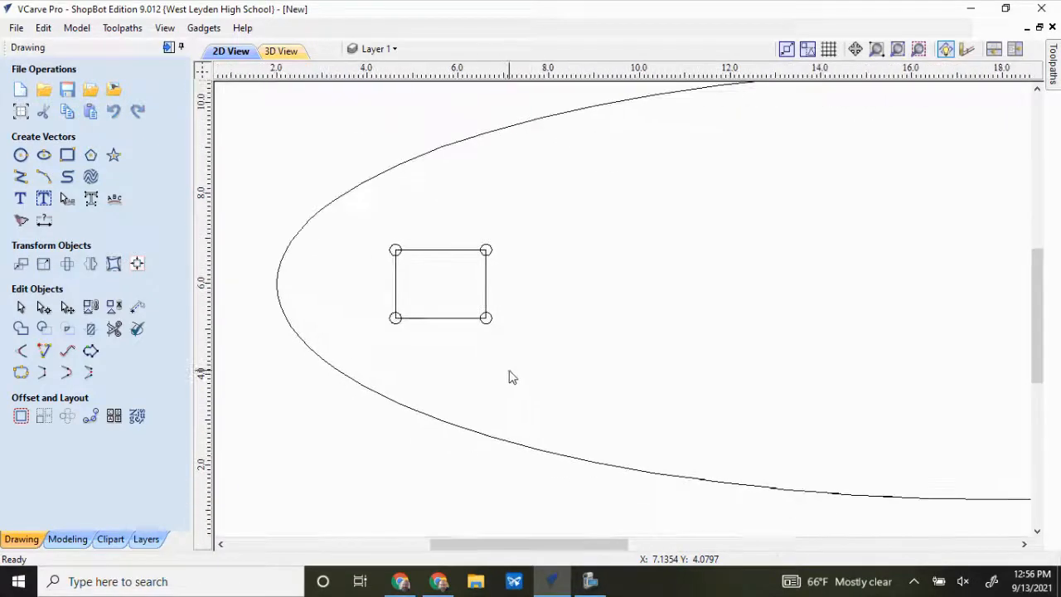
pyautogui.click(434, 323)
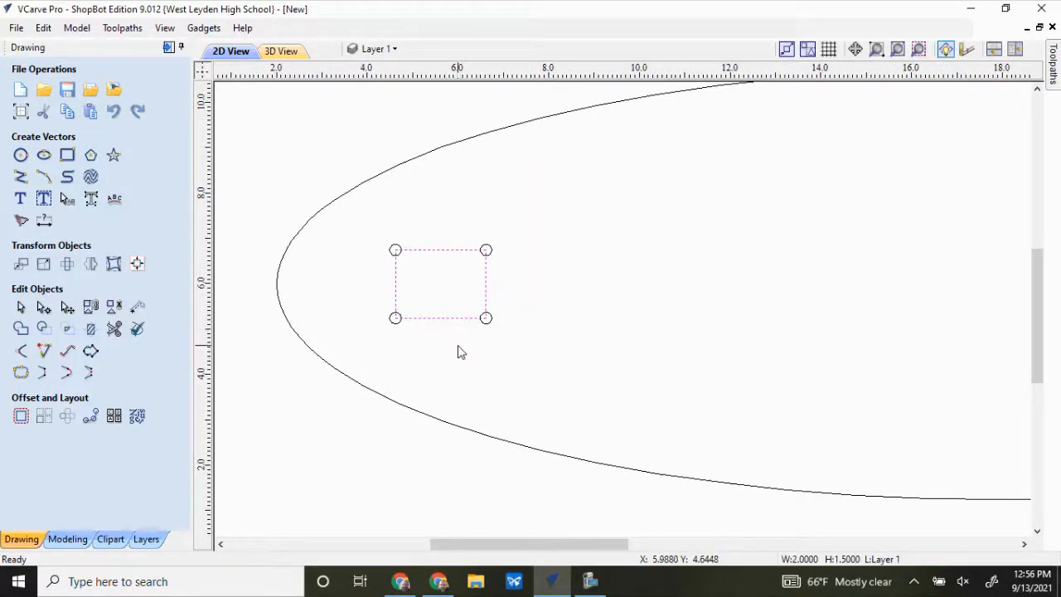
pyautogui.press('Delete')
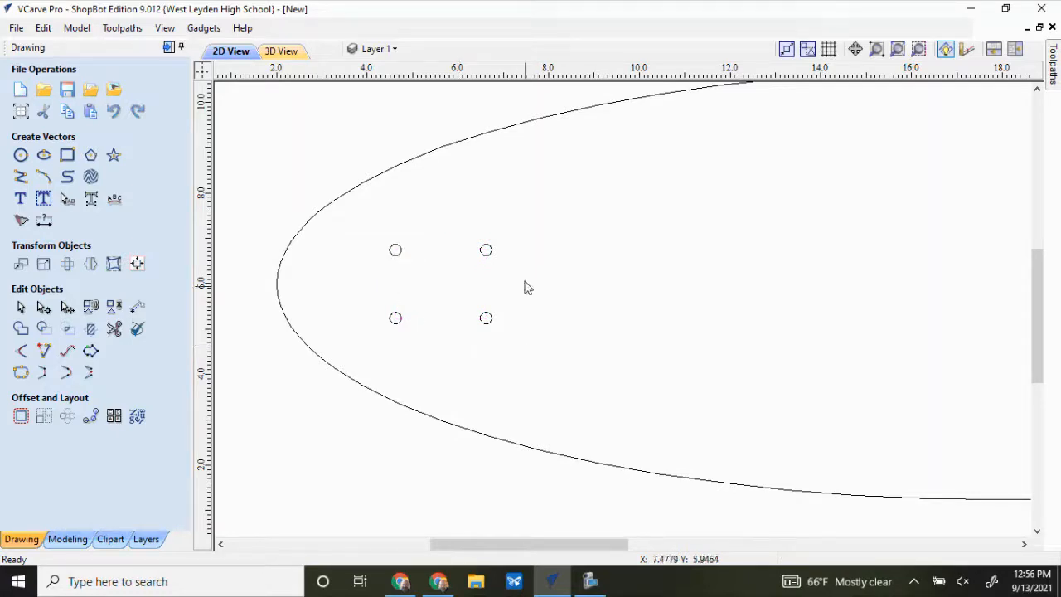
pyautogui.scroll(-1, 417, 328)
pyautogui.scroll(-1, 417, 328)
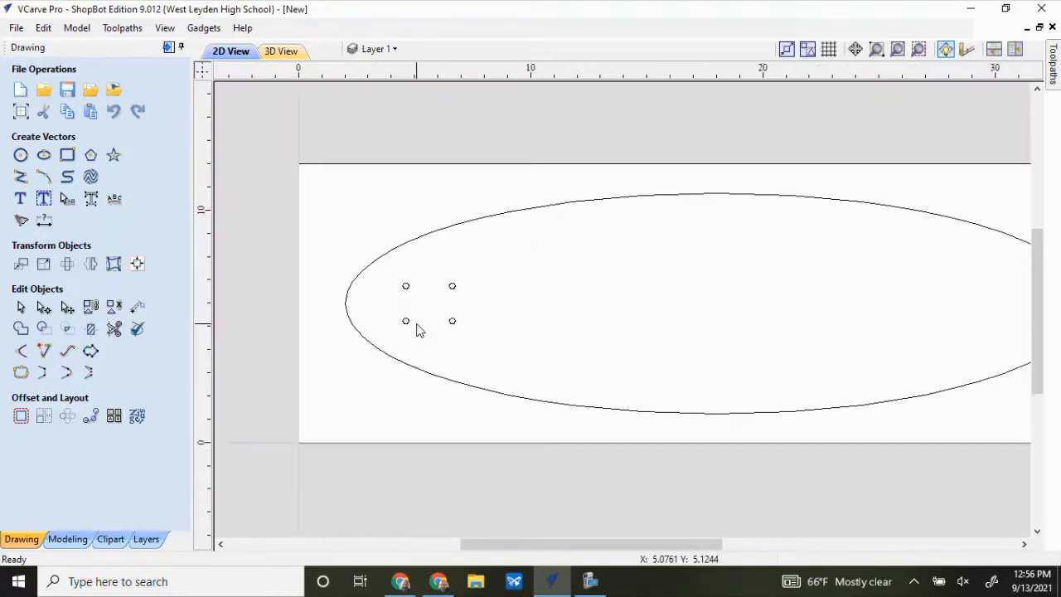
pyautogui.scroll(2, 417, 329)
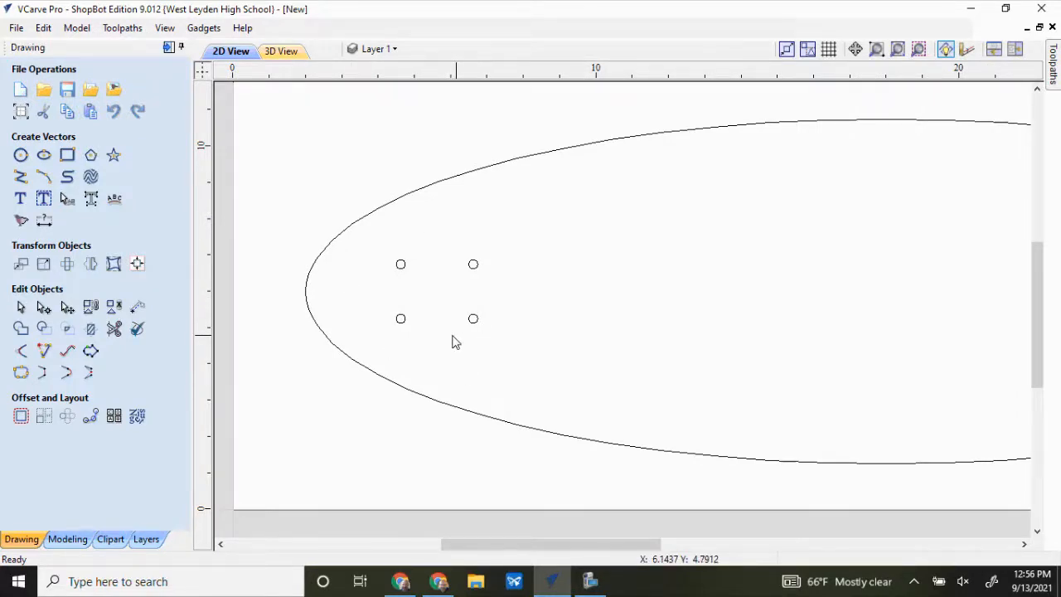
# Measure the centre-to-centre distance between the two holes nearest the ellipse's left end.
pyautogui.scroll(3, 420, 332)
pyautogui.scroll(1, 420, 333)
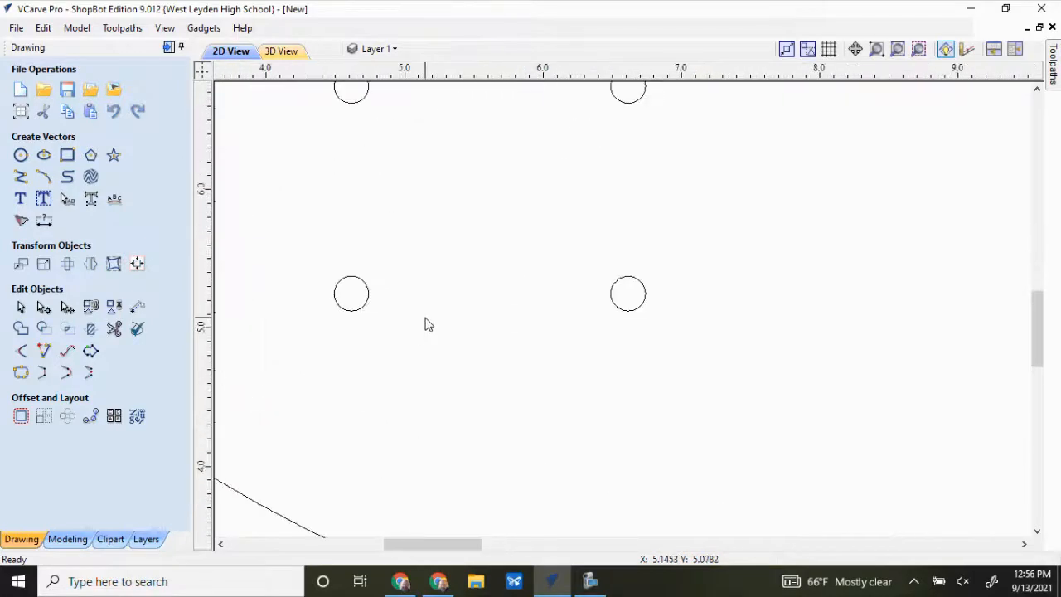
pyautogui.moveTo(426, 324); pyautogui.dragTo(446, 434, button='middle')
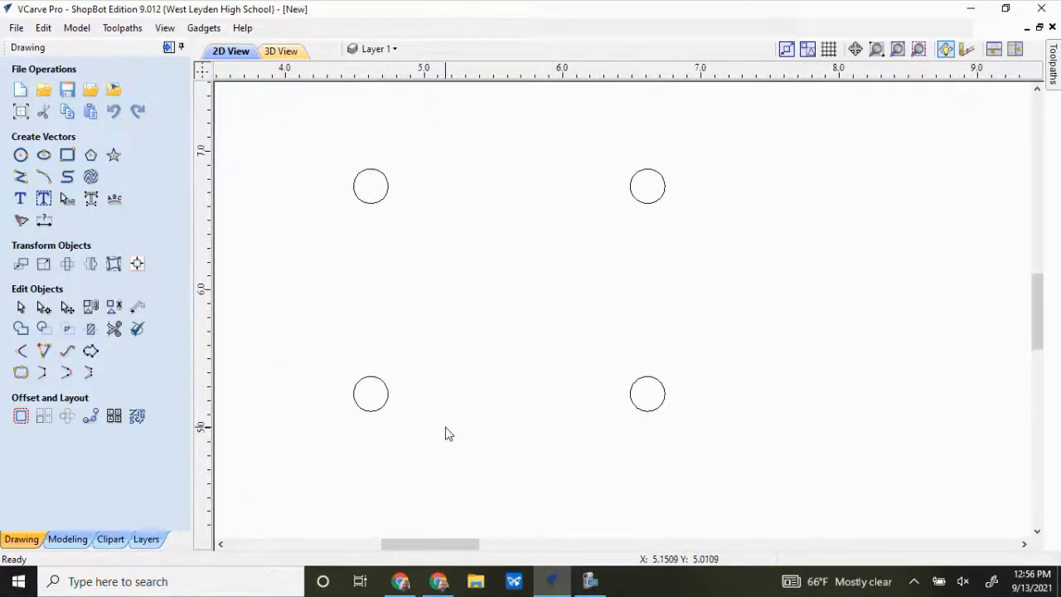
pyautogui.click(138, 308)
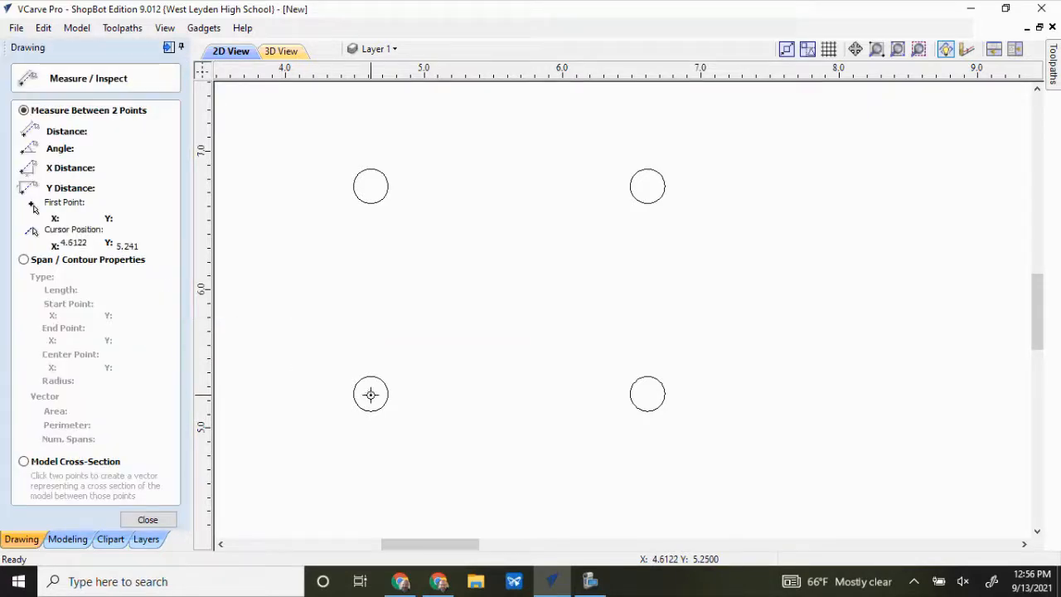
pyautogui.click(370, 394)
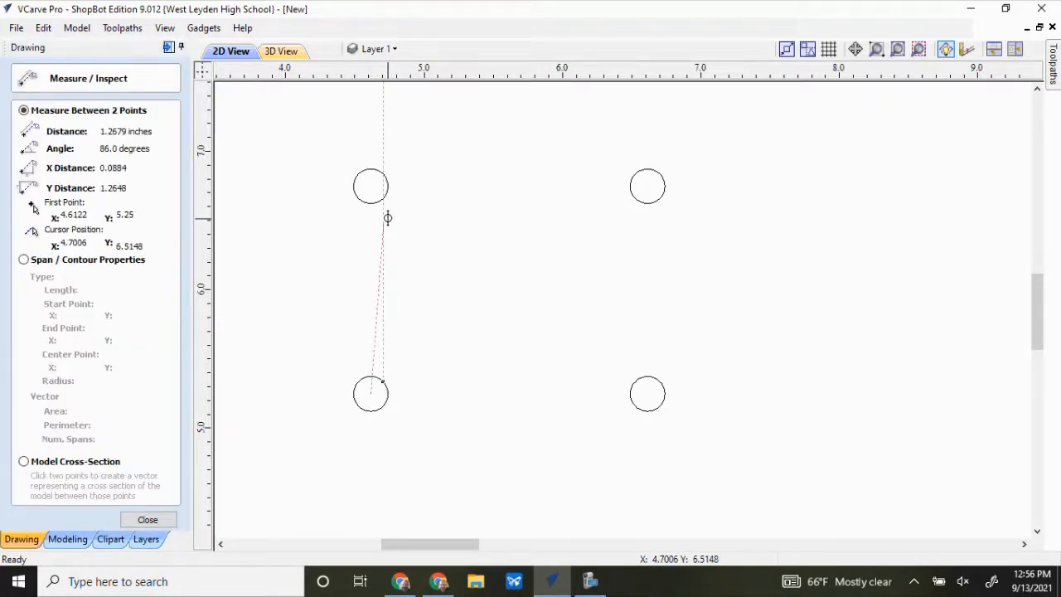
pyautogui.click(371, 187)
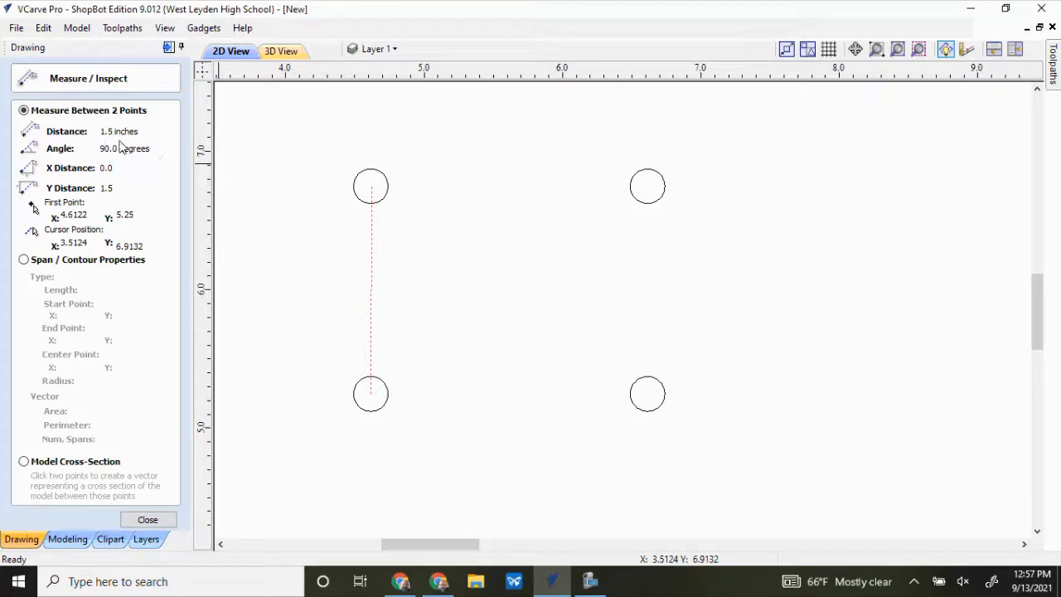
# Measure the centre-to-centre distances of the upper, right and lower hole pairs in the four-hole pattern.
pyautogui.click(372, 185)
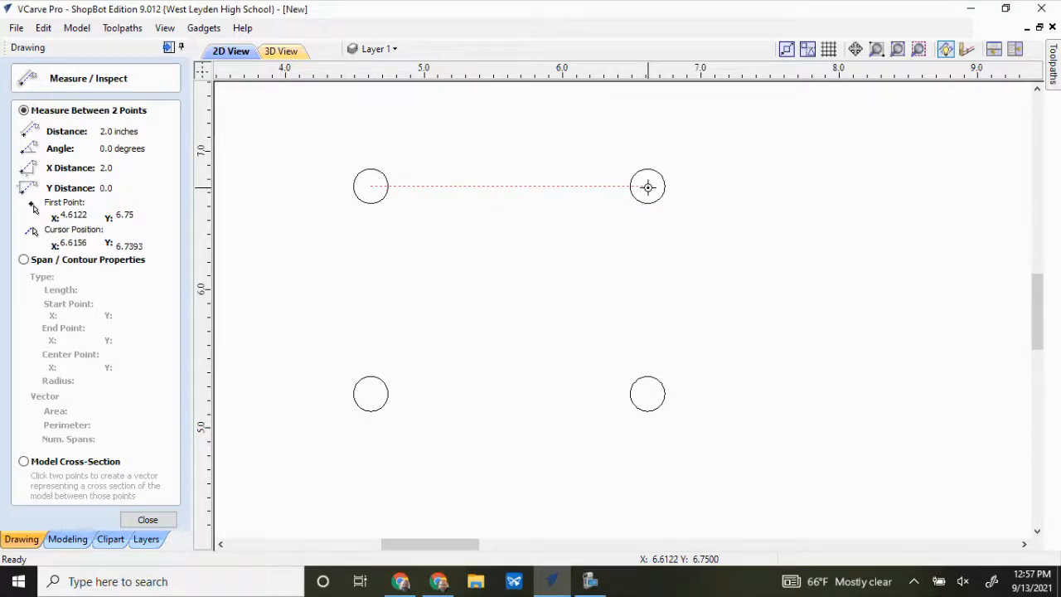
pyautogui.click(647, 187)
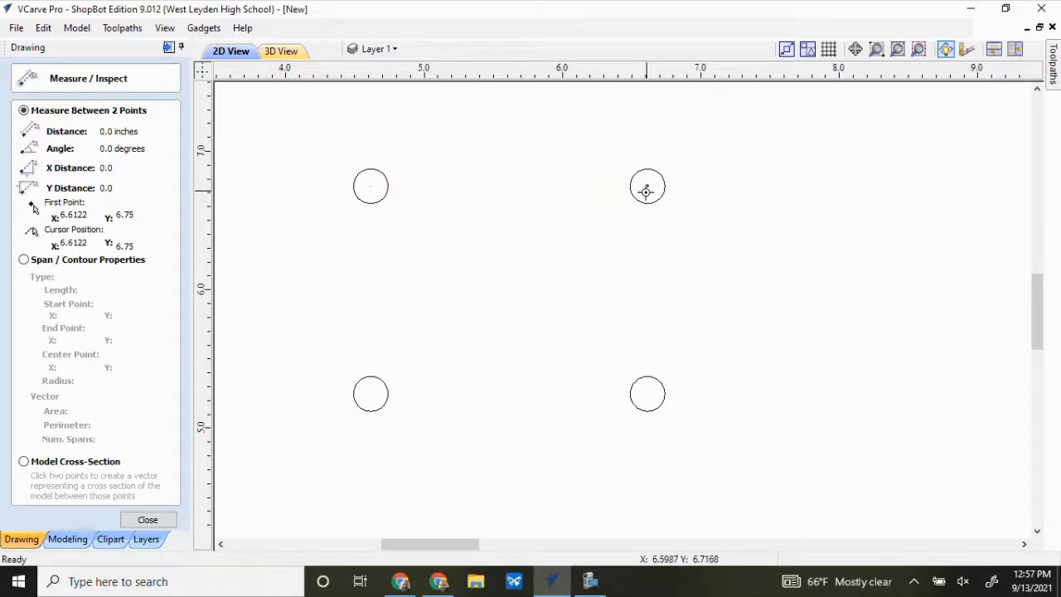
pyautogui.click(649, 395)
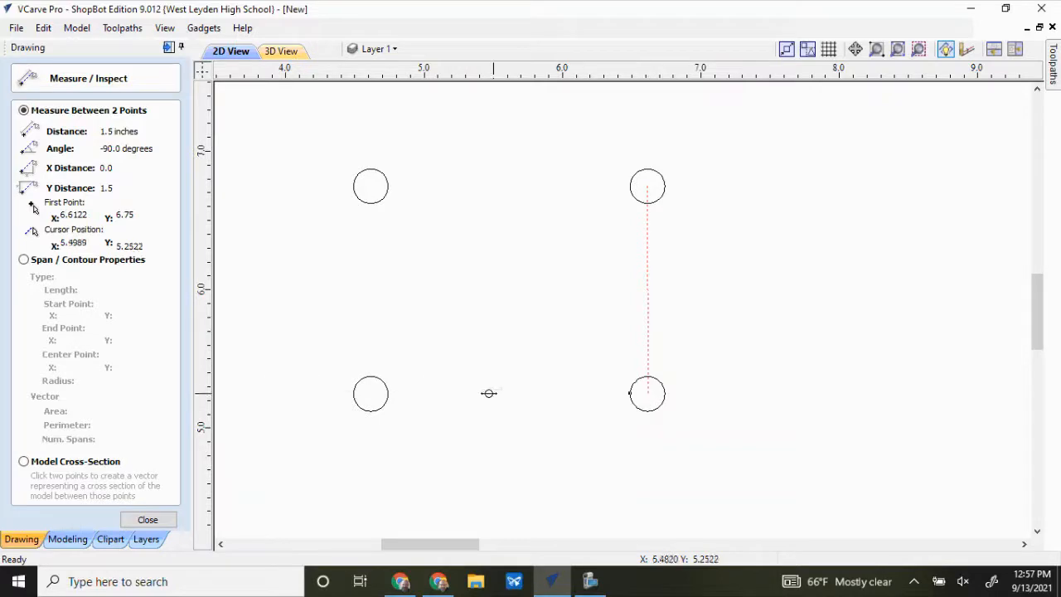
pyautogui.click(372, 394)
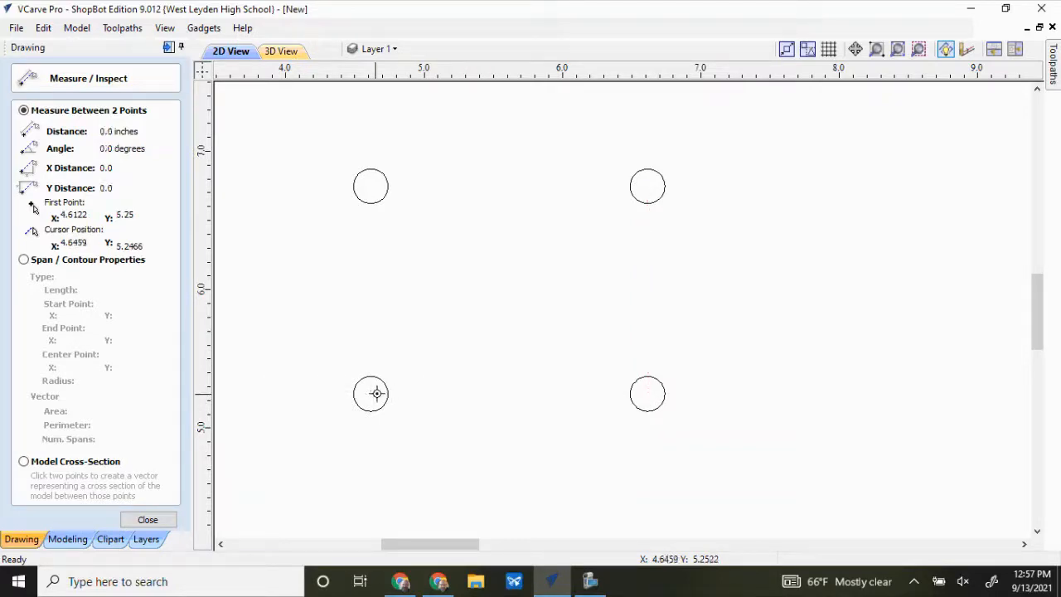
pyautogui.click(648, 394)
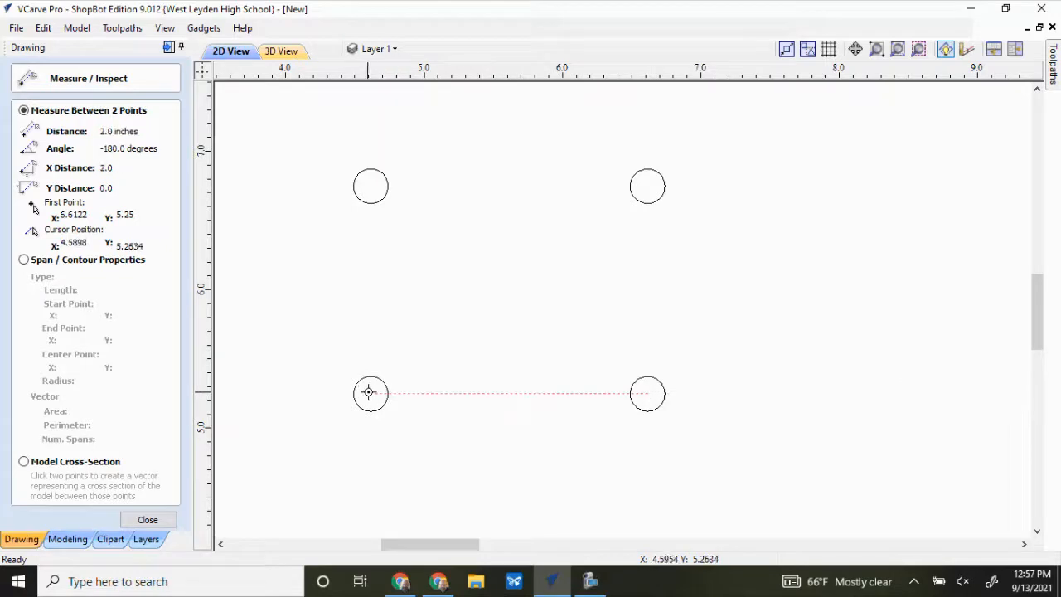
pyautogui.click(387, 425)
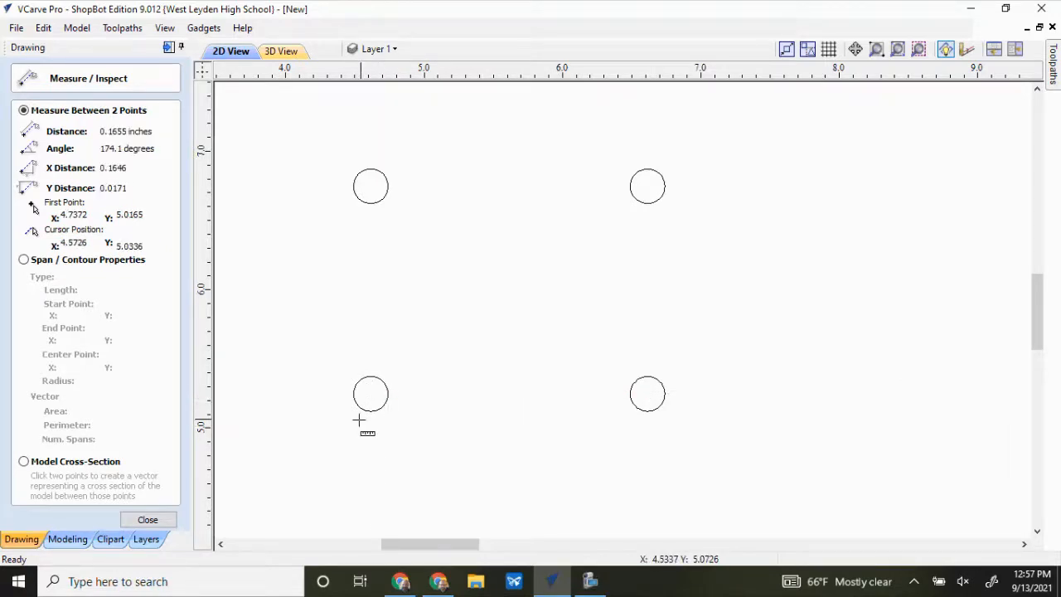
pyautogui.click(148, 519)
# Measure the horizontal spacing between the centres of the two lower holes again.
pyautogui.click(137, 309)
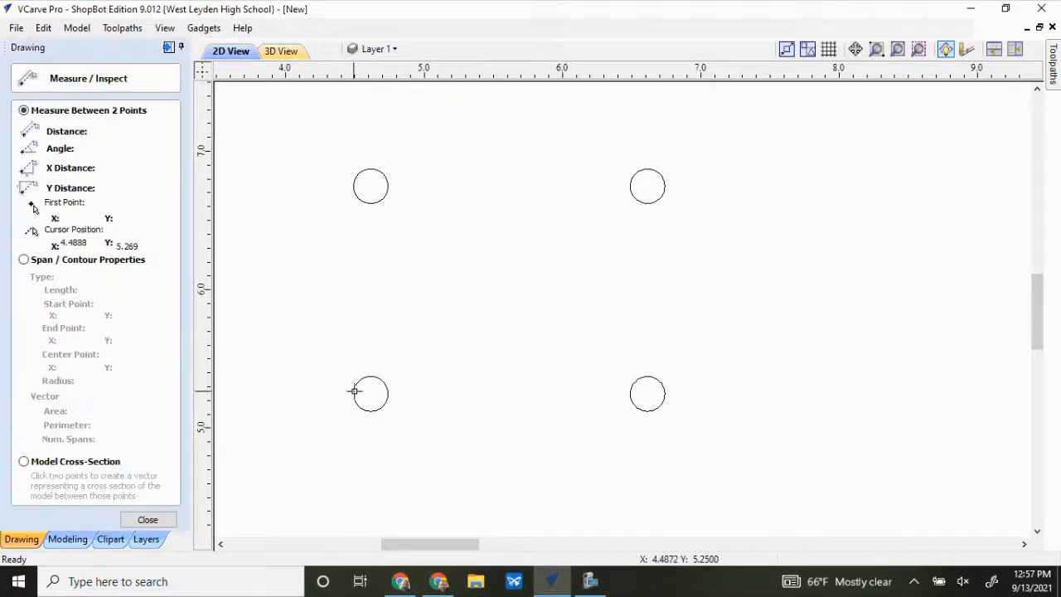
pyautogui.click(371, 394)
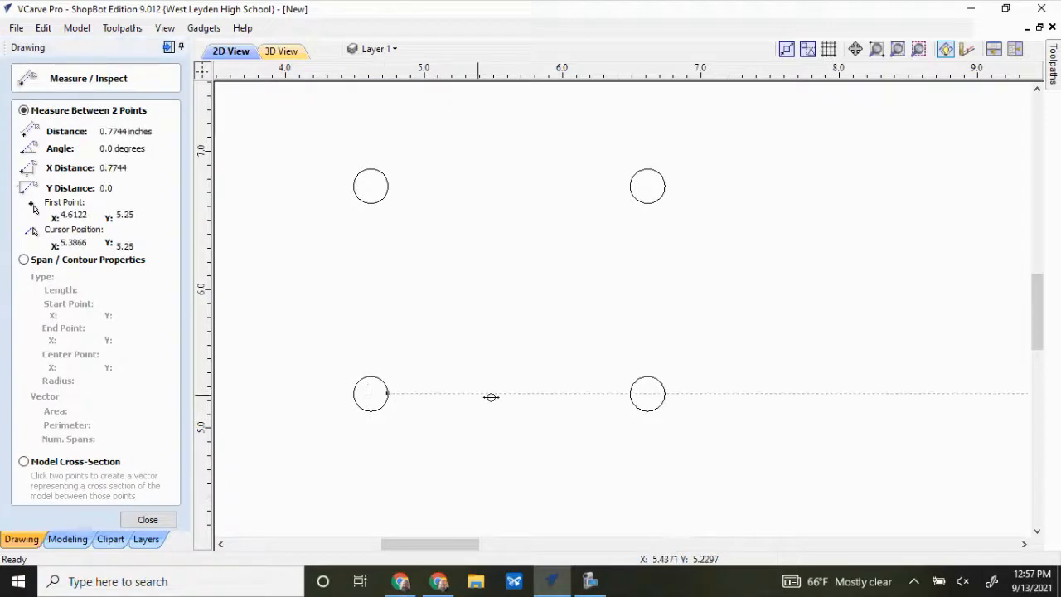
pyautogui.click(649, 393)
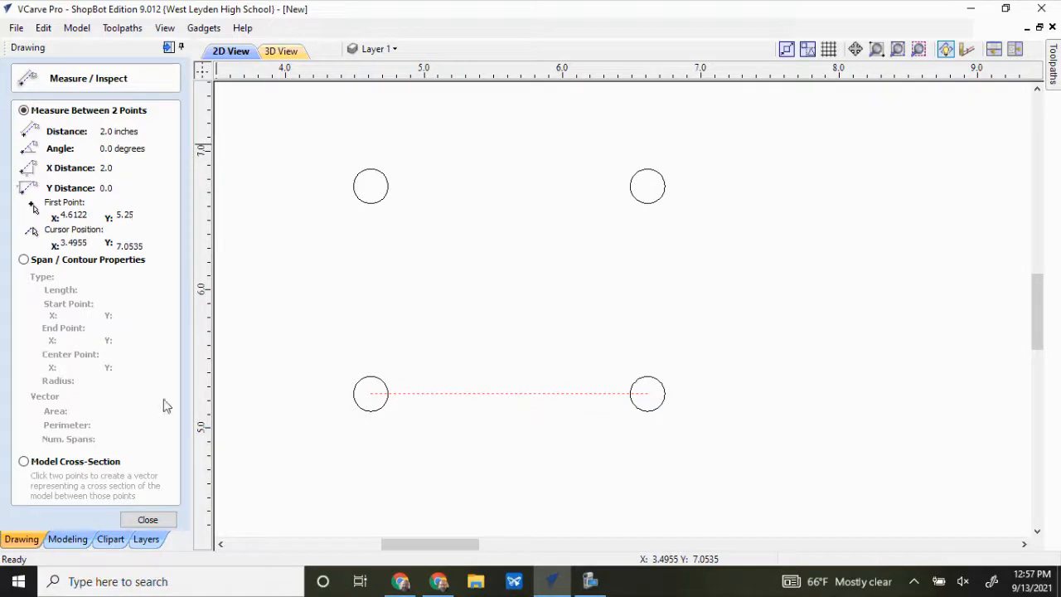
pyautogui.click(150, 517)
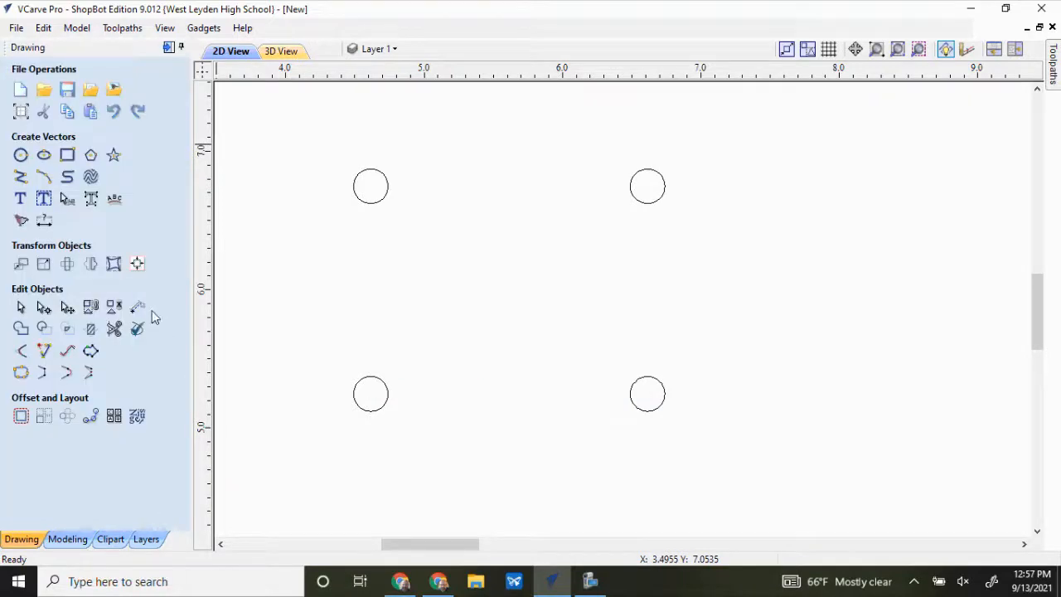
# Mirror a copy of the four holes horizontally about the job centre to the ellipse's right end.
pyautogui.scroll(1, 397, 338)
pyautogui.scroll(-5, 398, 337)
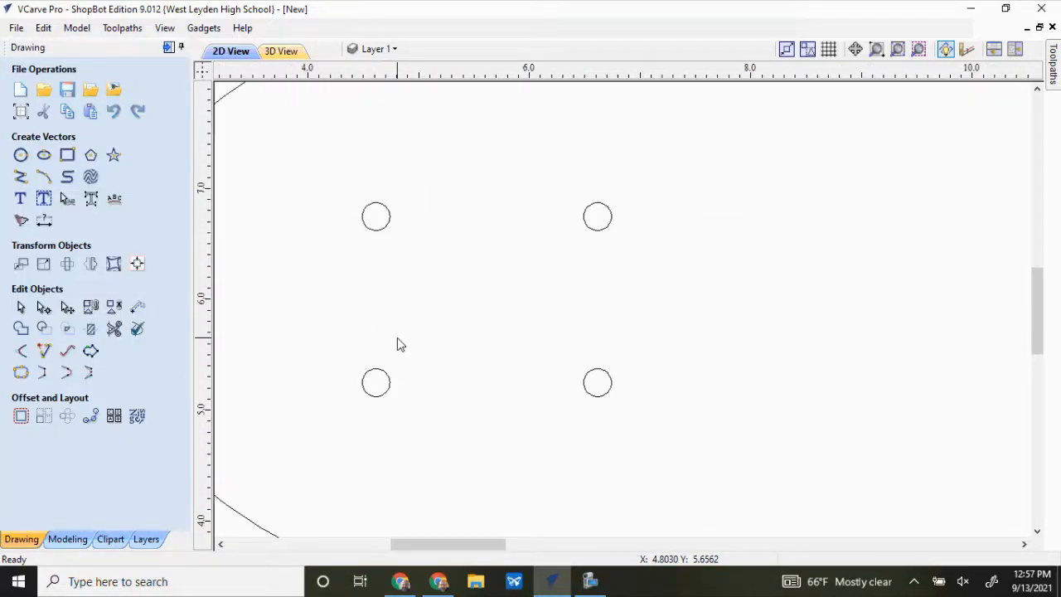
pyautogui.scroll(-2, 396, 339)
pyautogui.moveTo(396, 338); pyautogui.dragTo(297, 316, button='middle')
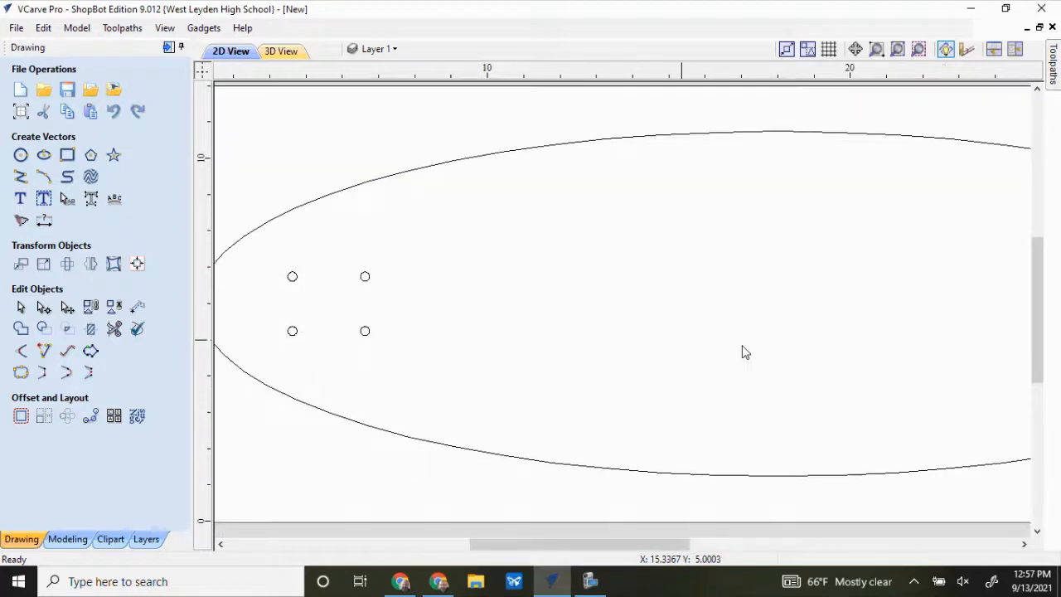
pyautogui.scroll(-2, 699, 369)
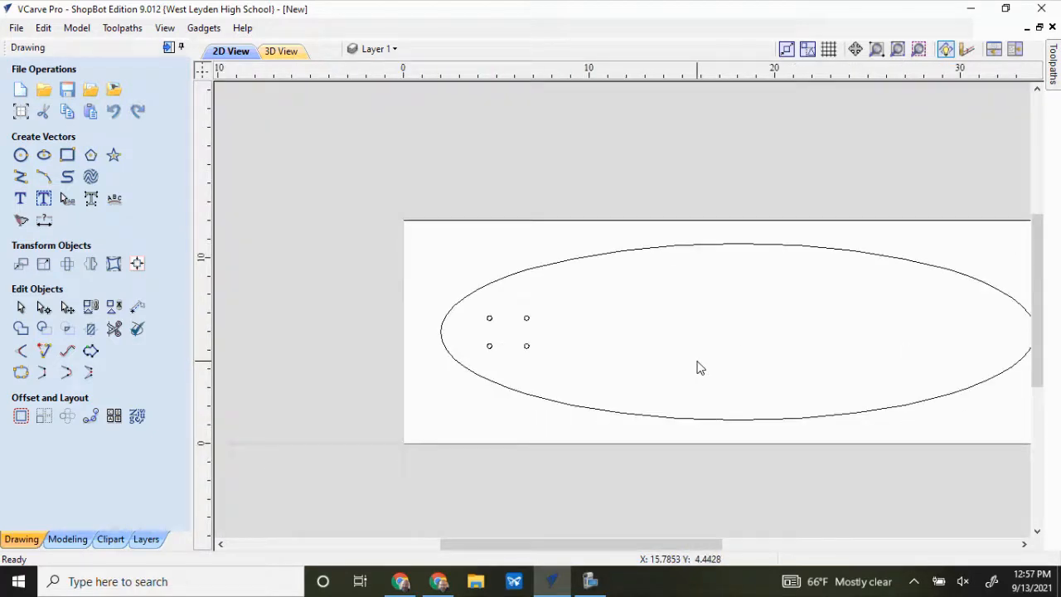
pyautogui.moveTo(699, 369); pyautogui.dragTo(606, 354, button='middle')
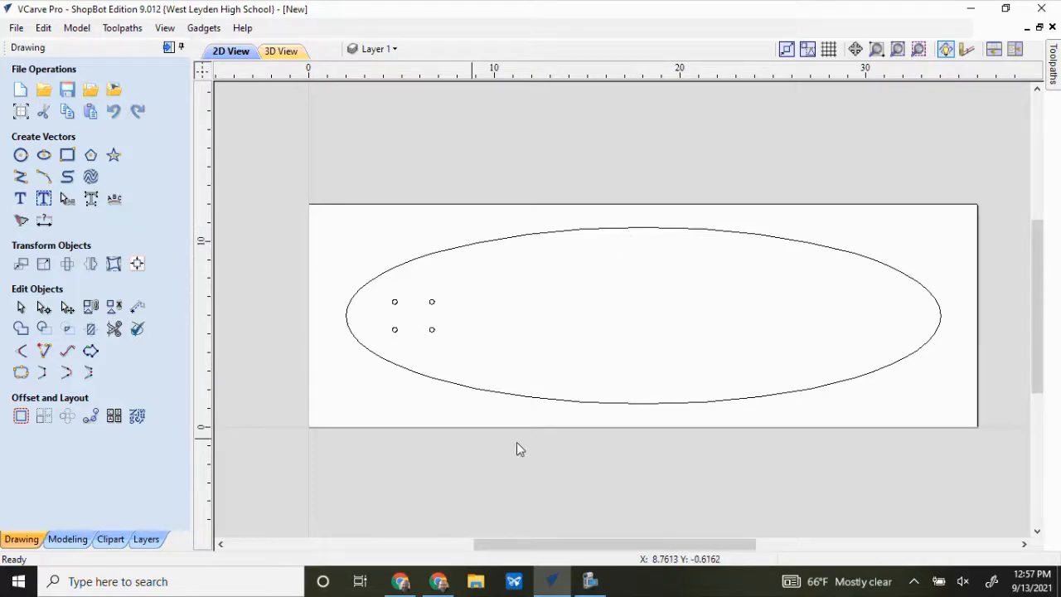
pyautogui.moveTo(444, 343); pyautogui.dragTo(390, 293)
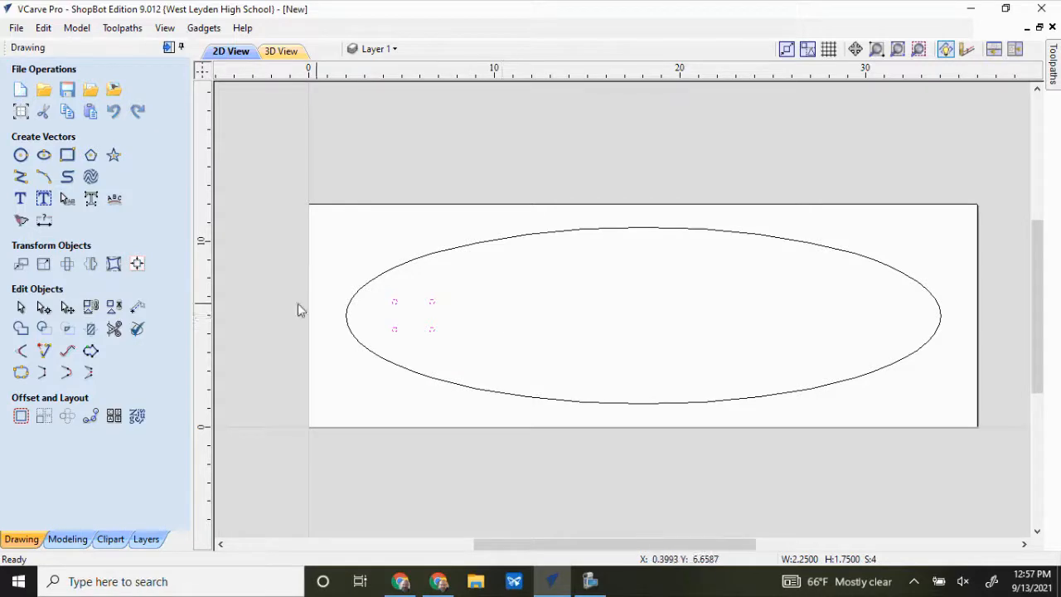
pyautogui.click(92, 265)
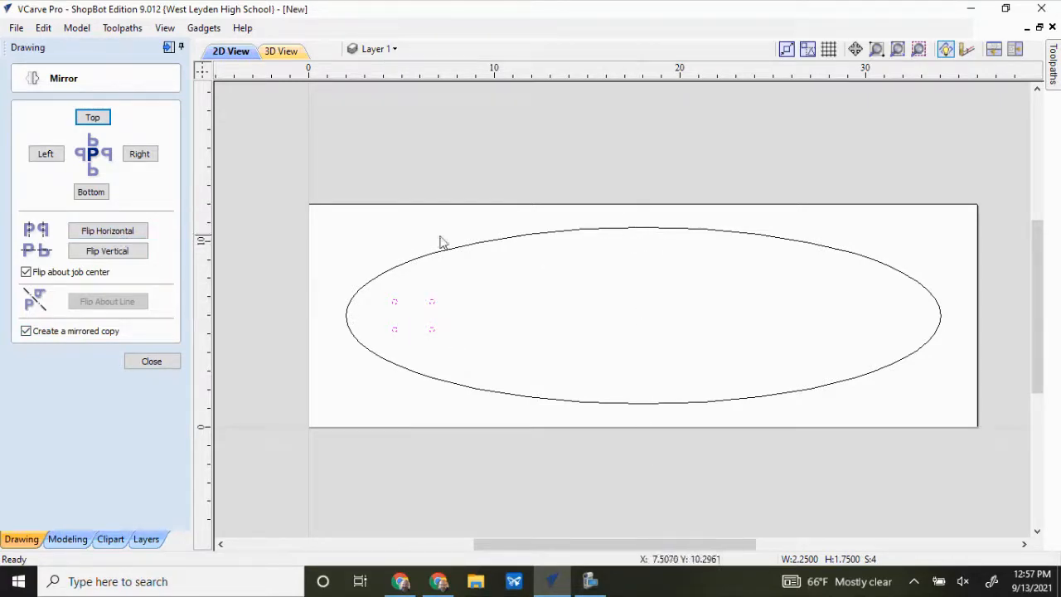
pyautogui.click(108, 232)
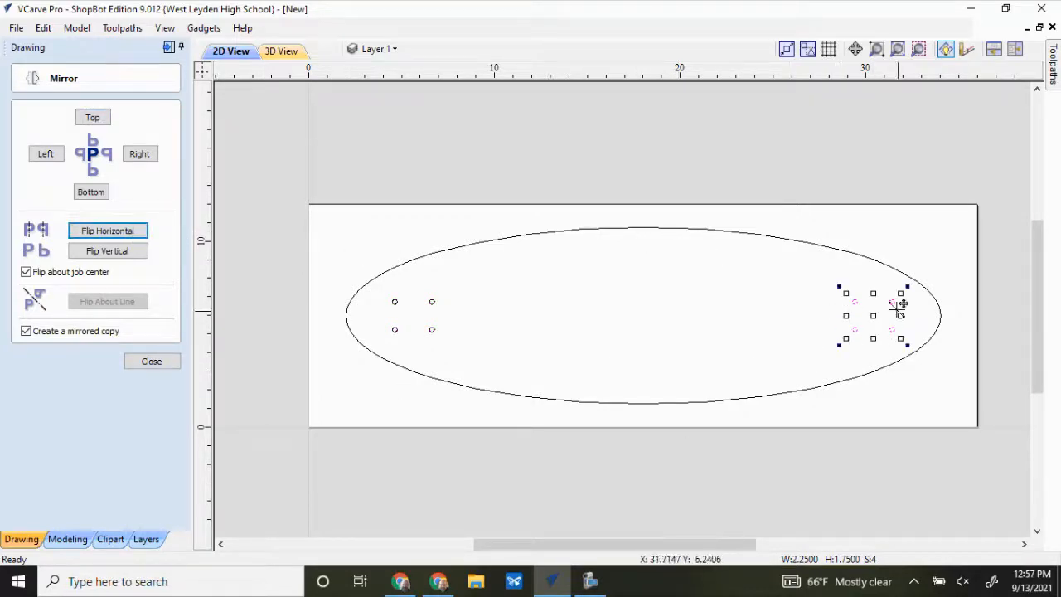
pyautogui.click(157, 362)
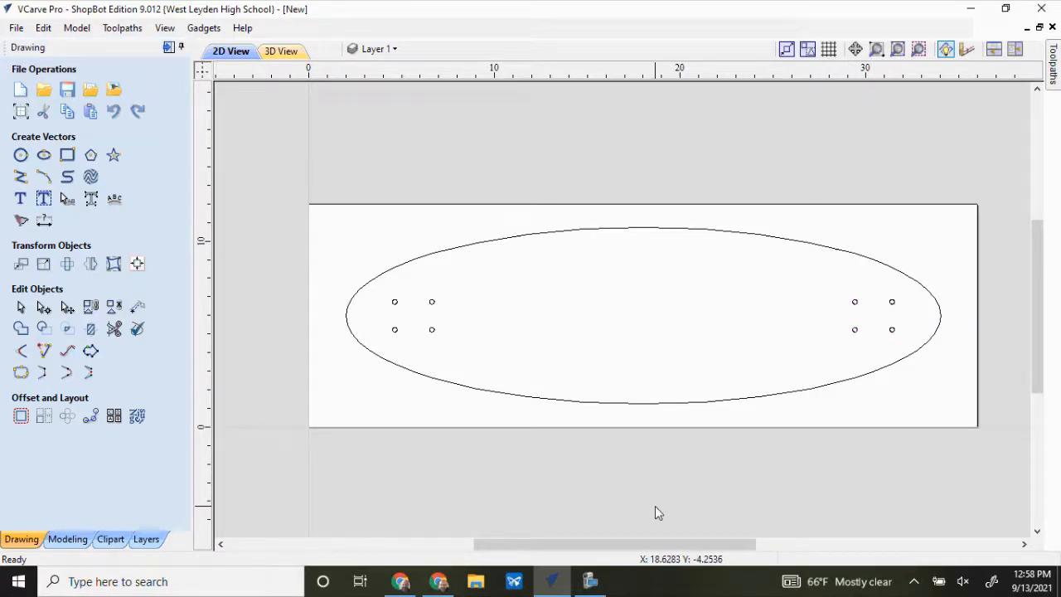
# Set up a drilling toolpath for all eight holes with a 0.745-inch cut depth and the 1/4" Down-cut (57-910) tool.
pyautogui.moveTo(910, 337); pyautogui.dragTo(391, 300)
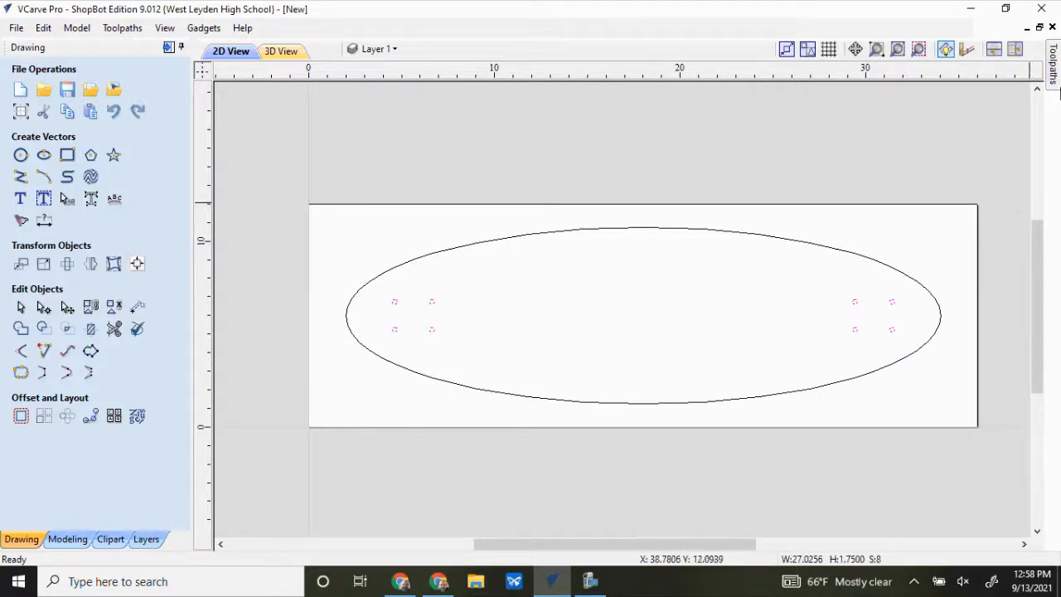
pyautogui.moveTo(1055, 83)
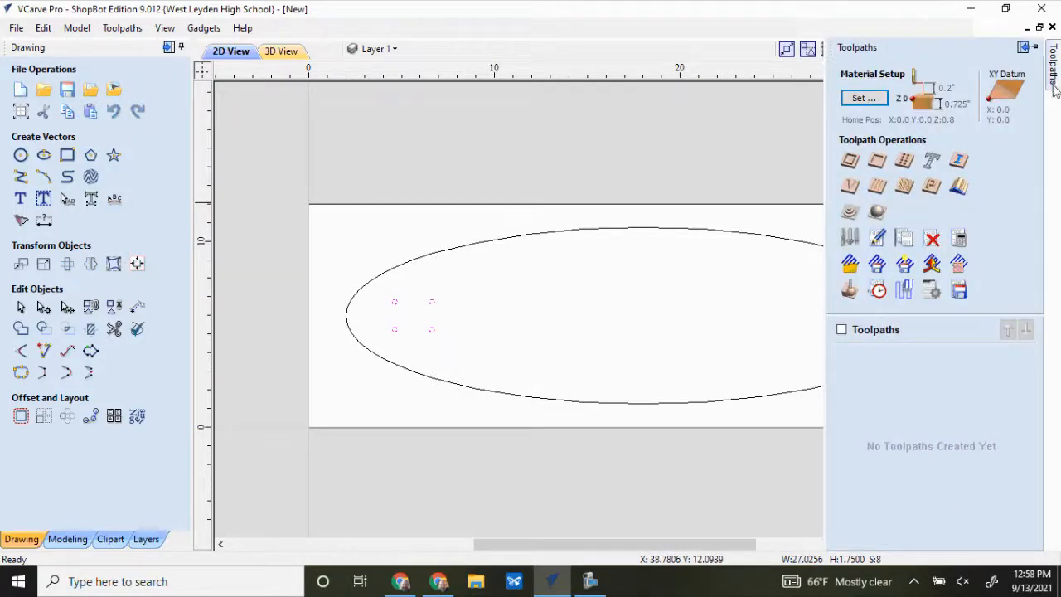
pyautogui.click(904, 162)
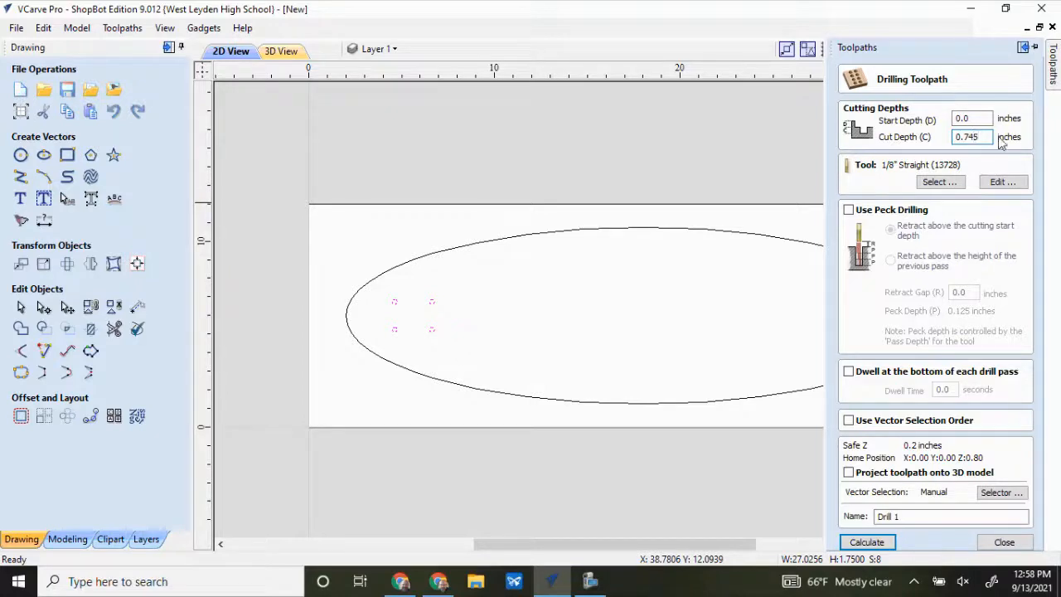
pyautogui.click(941, 181)
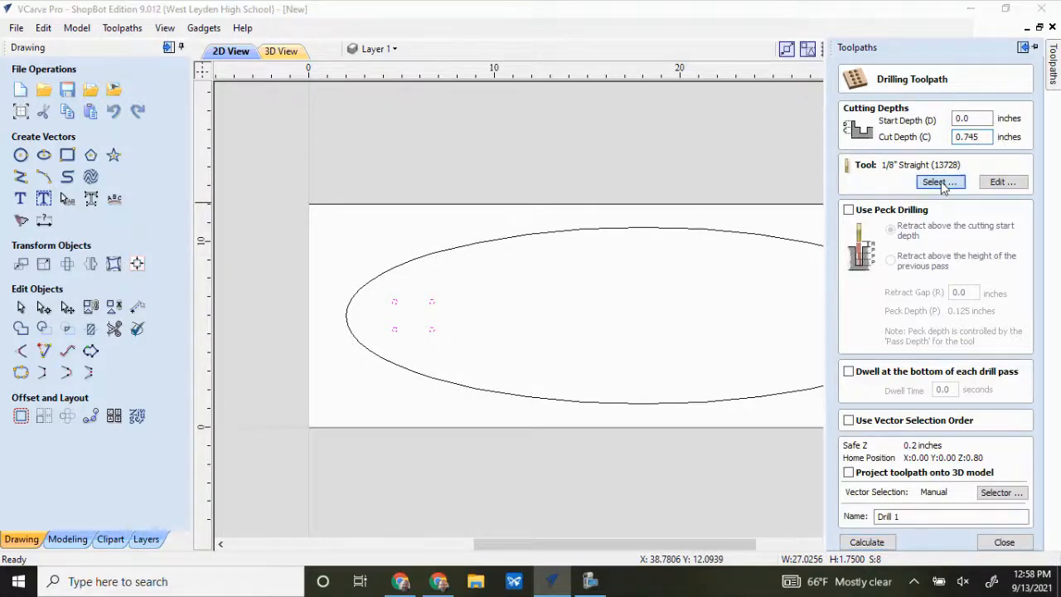
pyautogui.click(402, 215)
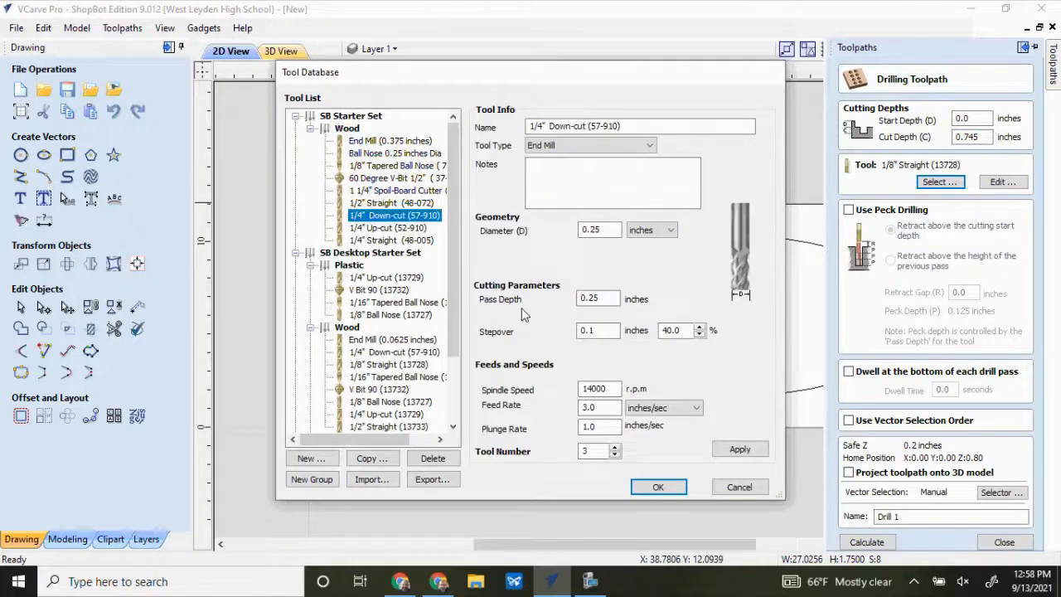
pyautogui.click(658, 487)
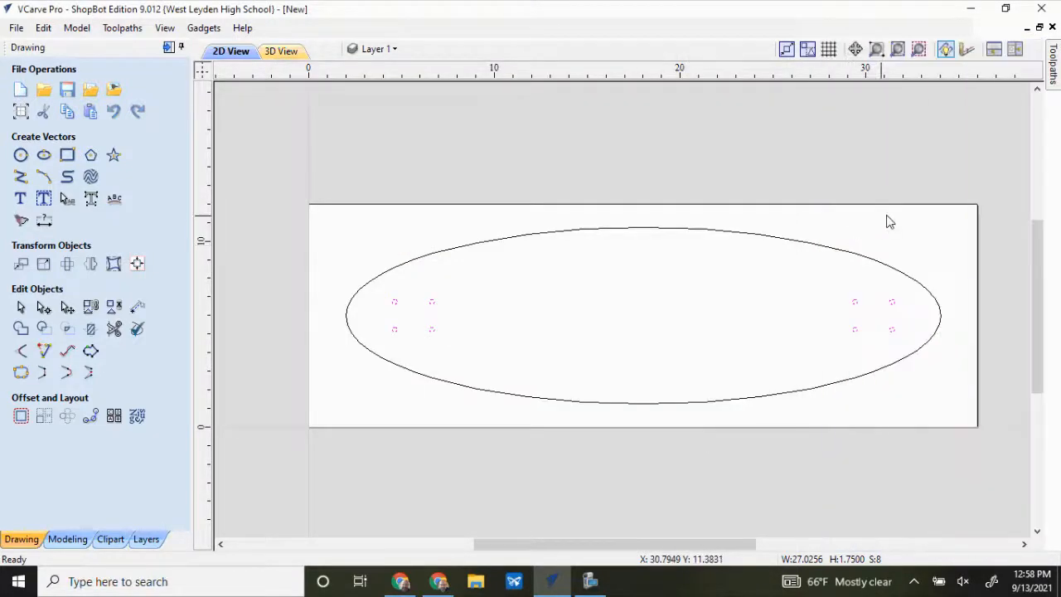
# Enable peck drilling with retraction above the cutting start depth and calculate the drilling toolpath, accepting the cut through the material.
pyautogui.moveTo(1051, 71)
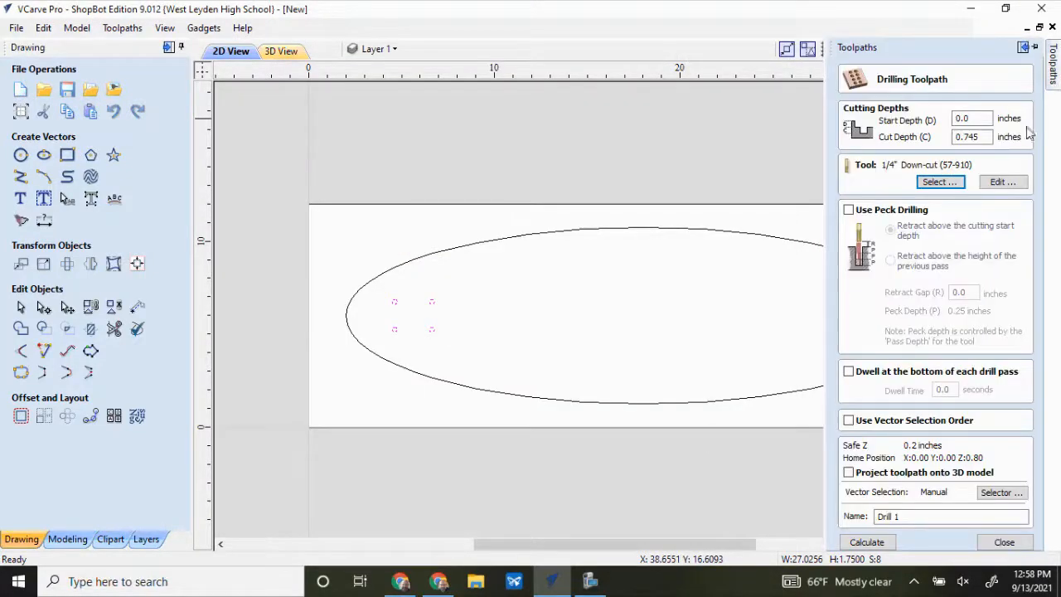
pyautogui.click(853, 211)
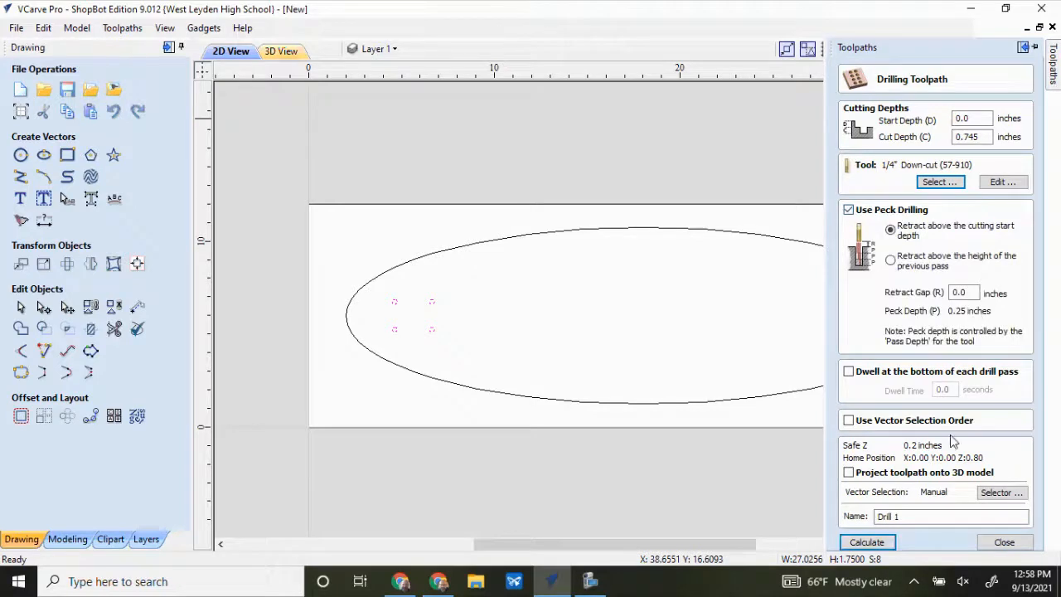
pyautogui.click(867, 542)
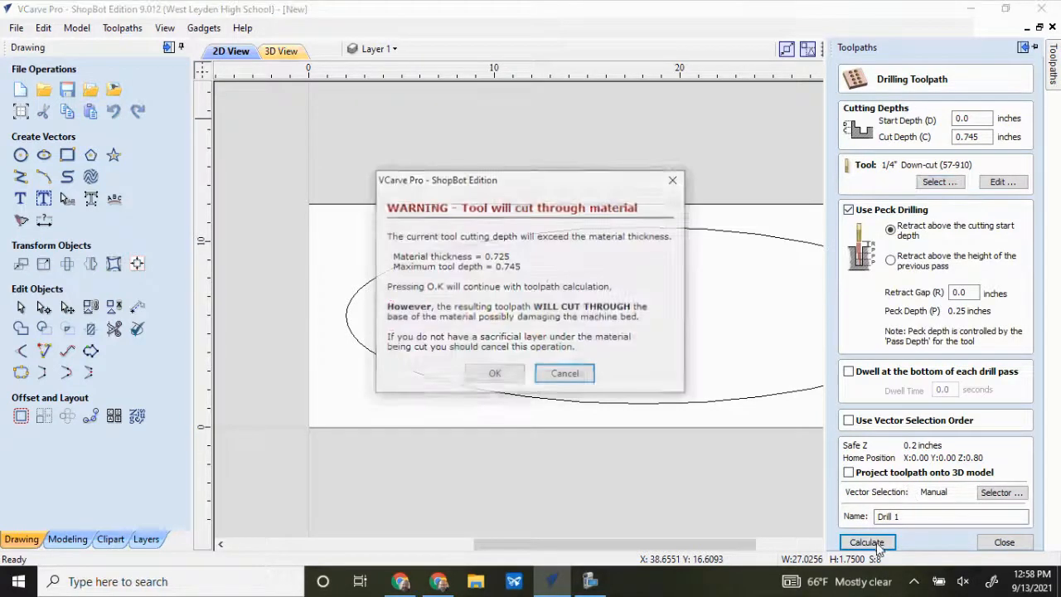
pyautogui.click(500, 376)
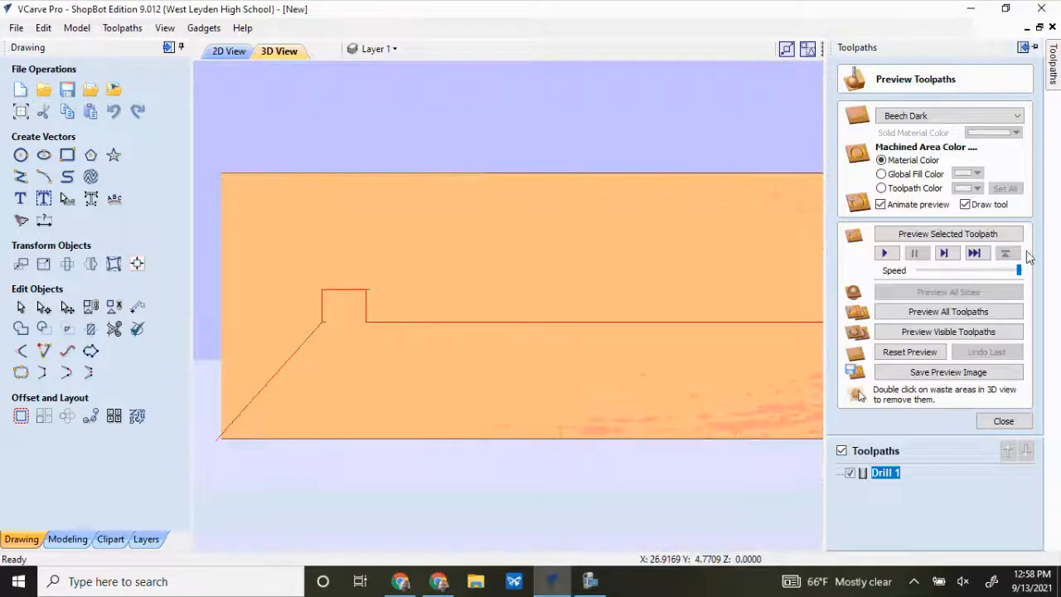
# Preview all toolpaths on the 3D material and inspect the drilled holes.
pyautogui.click(943, 311)
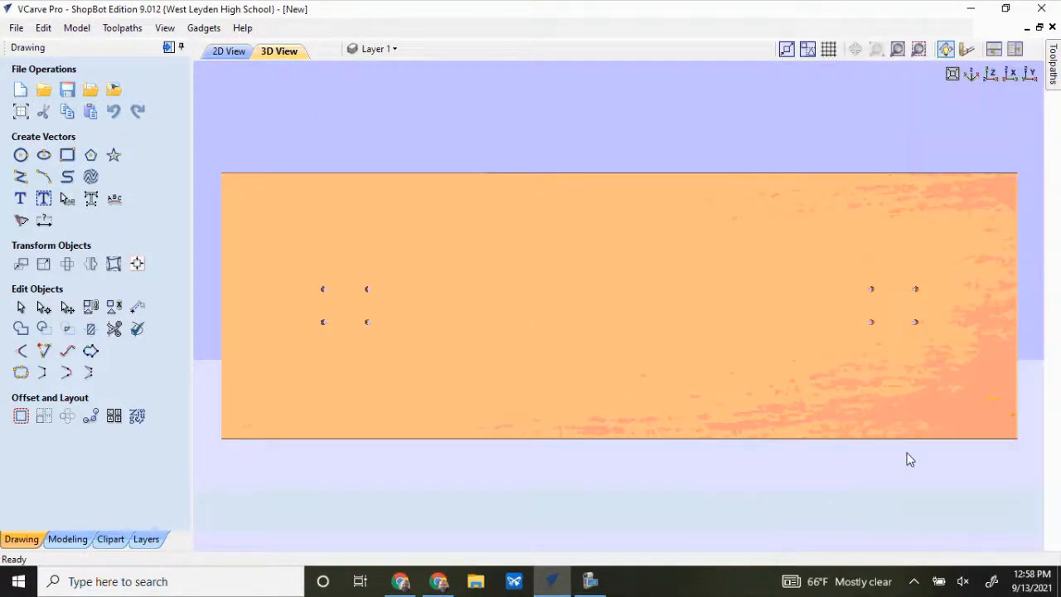
pyautogui.scroll(-2, 871, 333)
pyautogui.scroll(6, 871, 333)
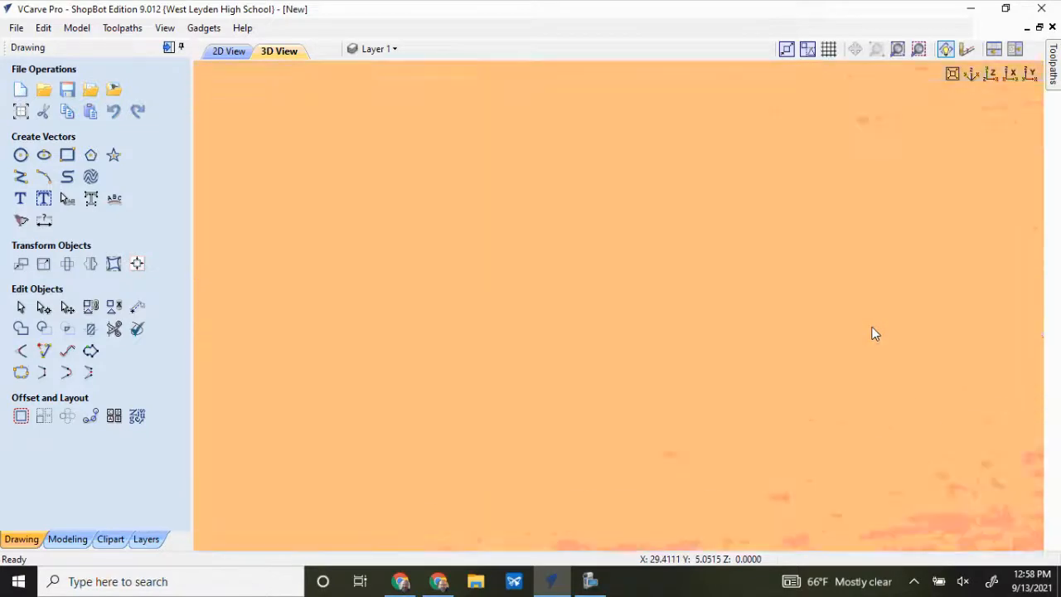
pyautogui.scroll(-3, 871, 333)
pyautogui.click(592, 581)
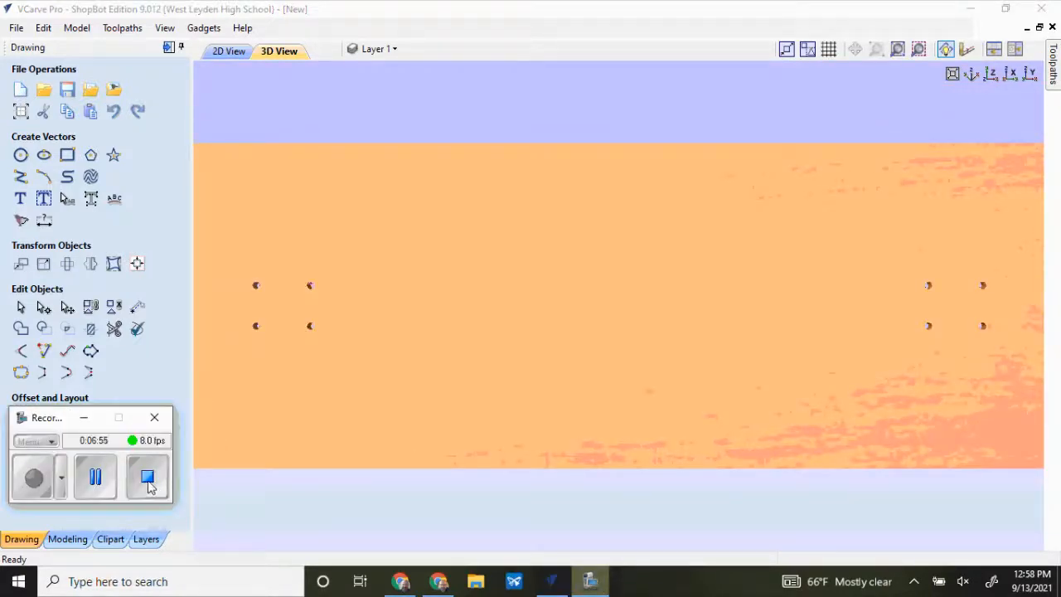
pyautogui.click(147, 478)
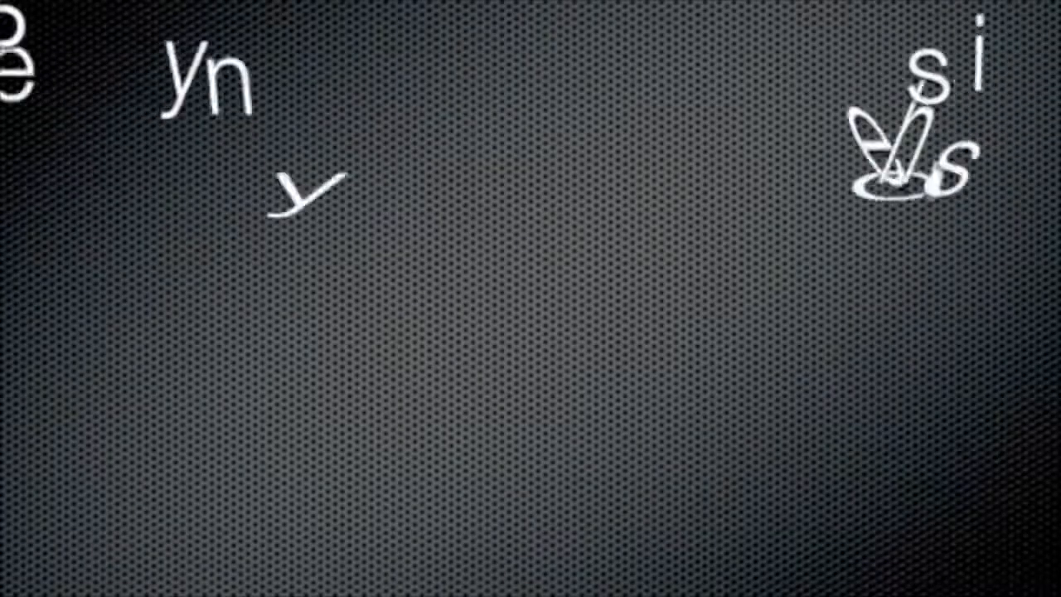